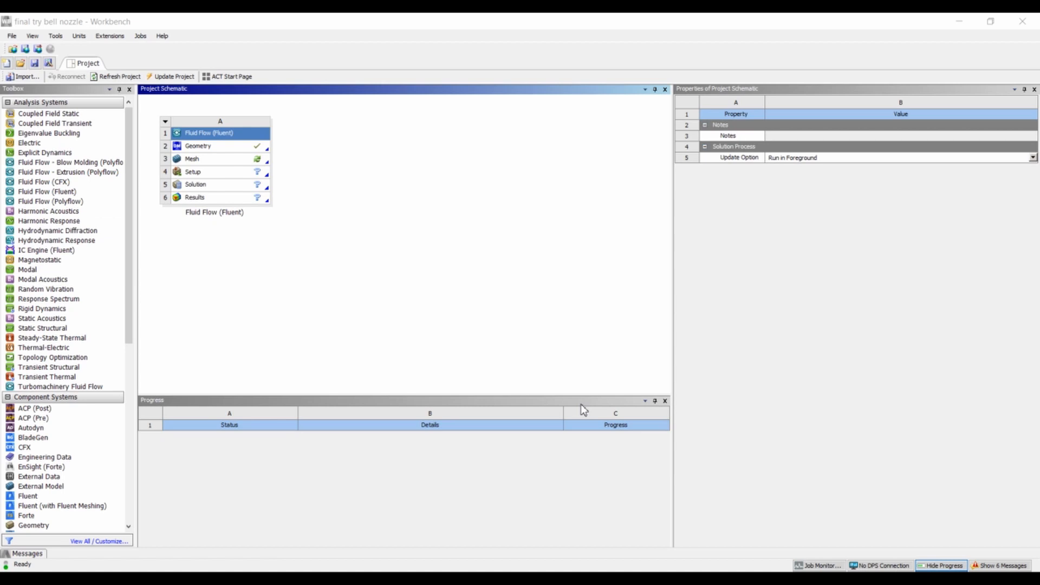
right_click(242, 146)
mouse_move(333, 180)
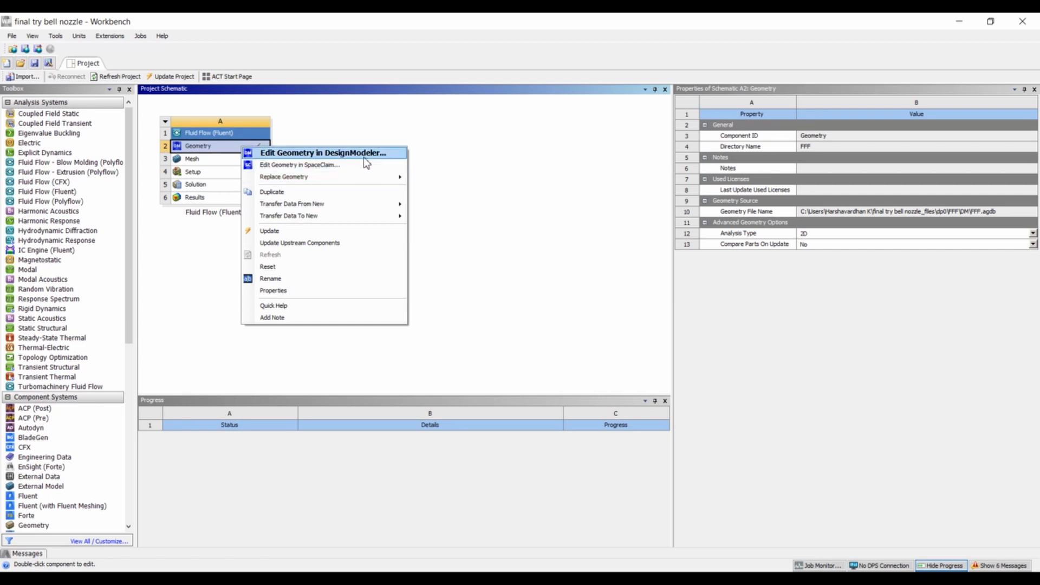
click(420, 123)
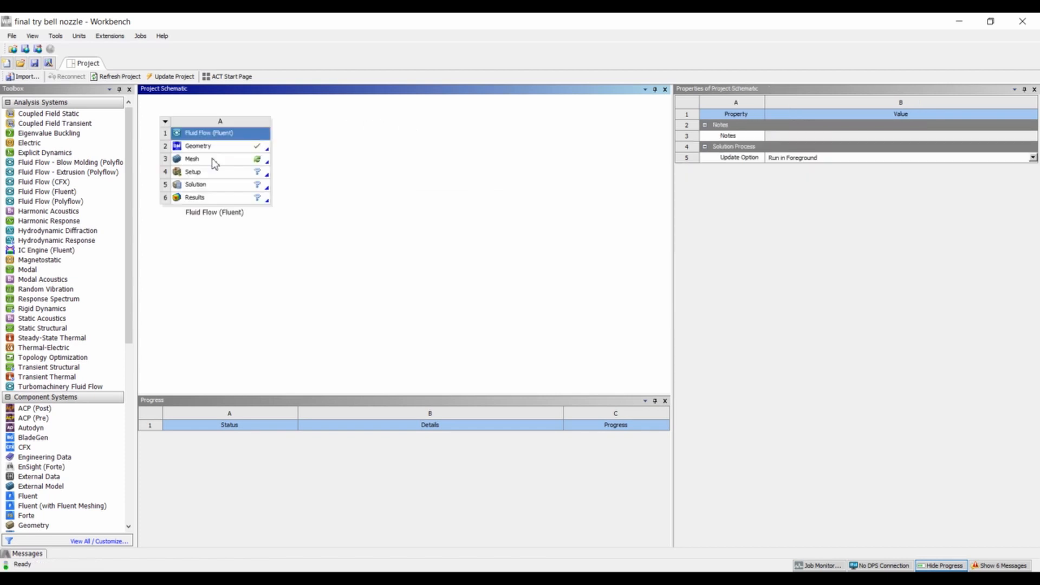
Step: Open the Mesh cell of the Fluid Flow (Fluent) system and generate a mesh with the default settings
double_click(215, 164)
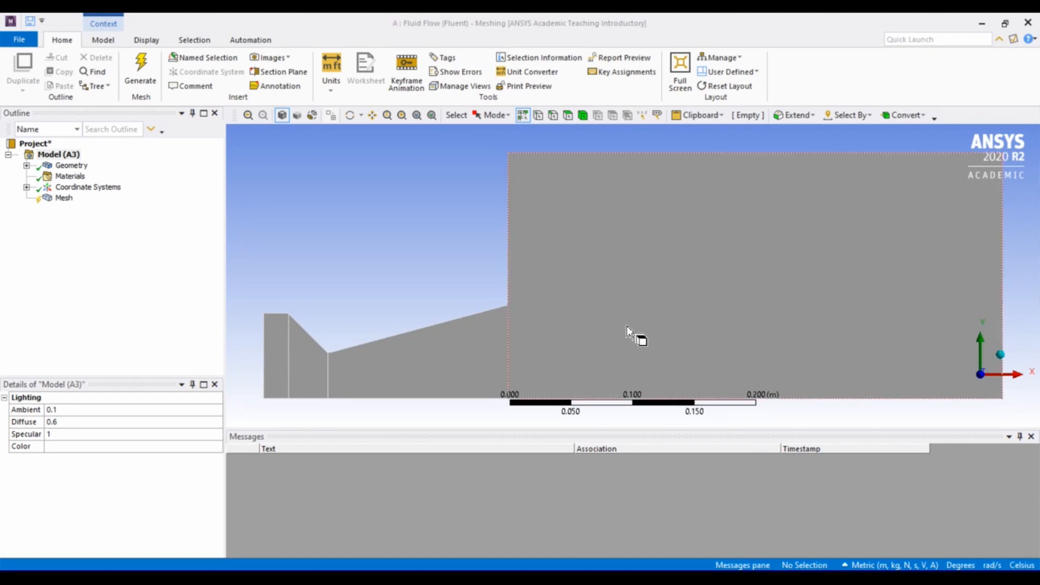
click(65, 199)
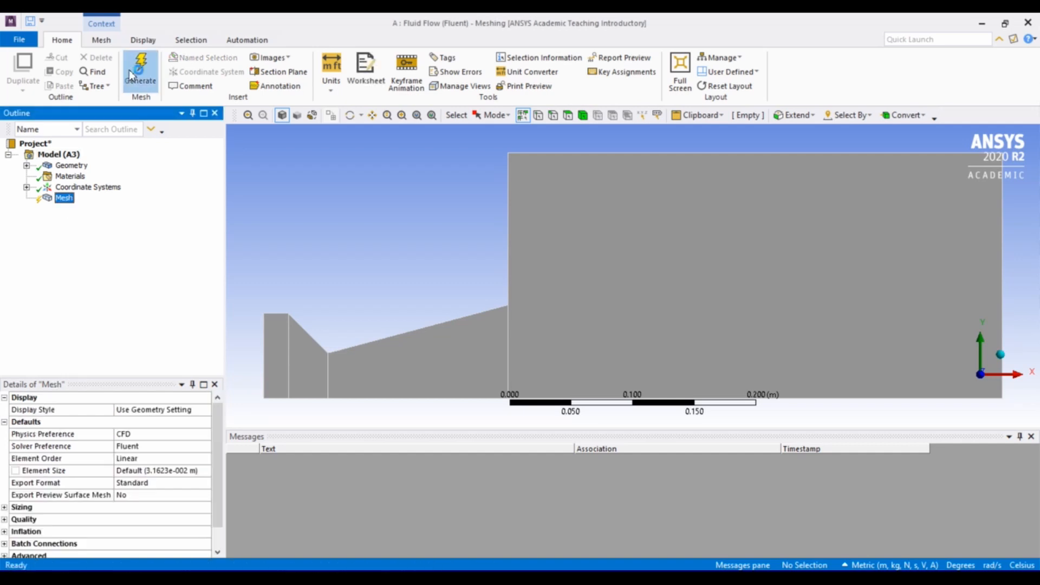
click(140, 68)
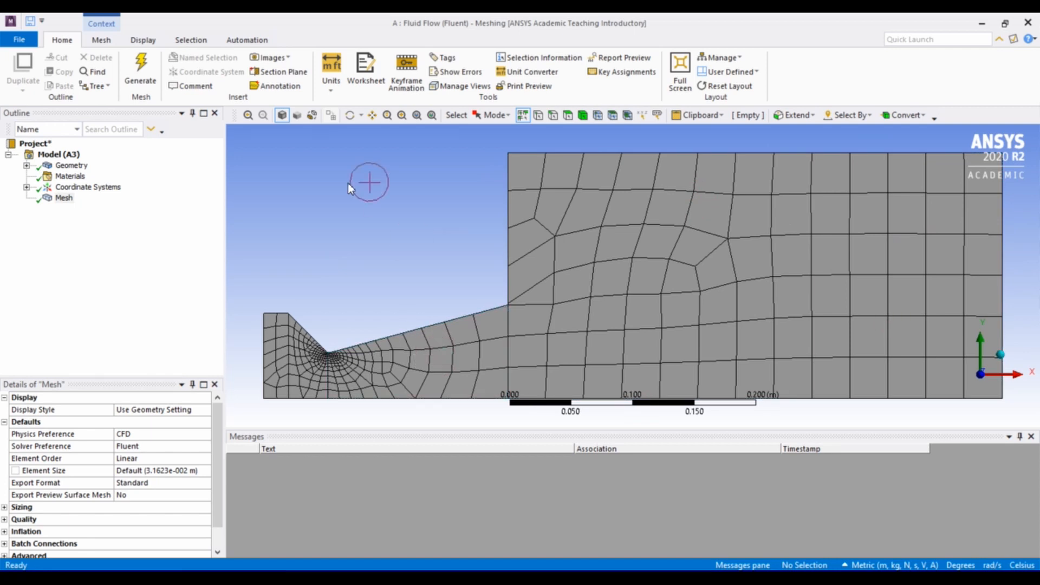
Step: Insert an edge sizing on the vertical outlet edge at the far end of the large rectangular domain
scroll(414, 204, down, 2)
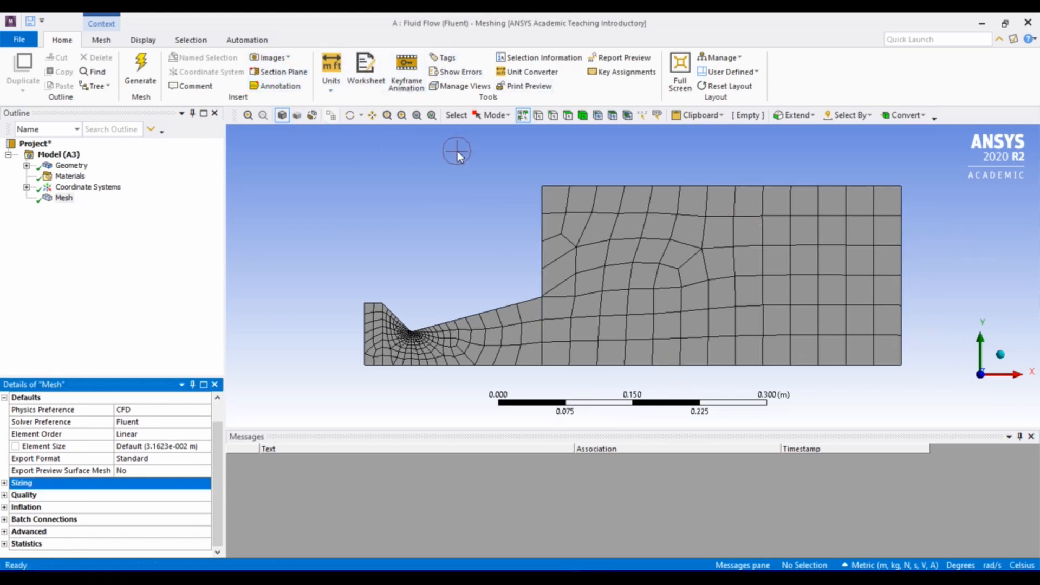
click(554, 115)
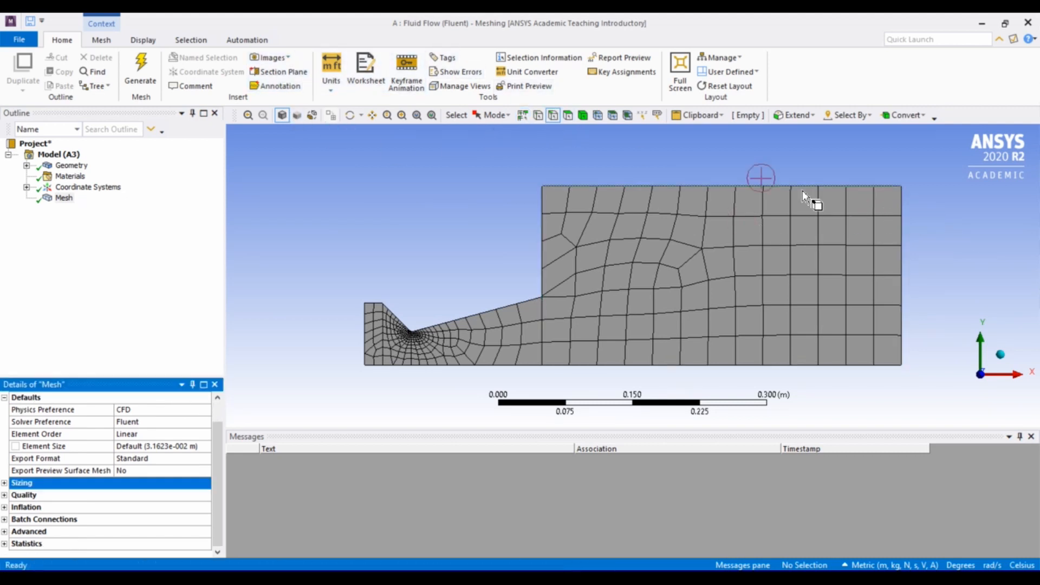
click(902, 217)
right_click(904, 215)
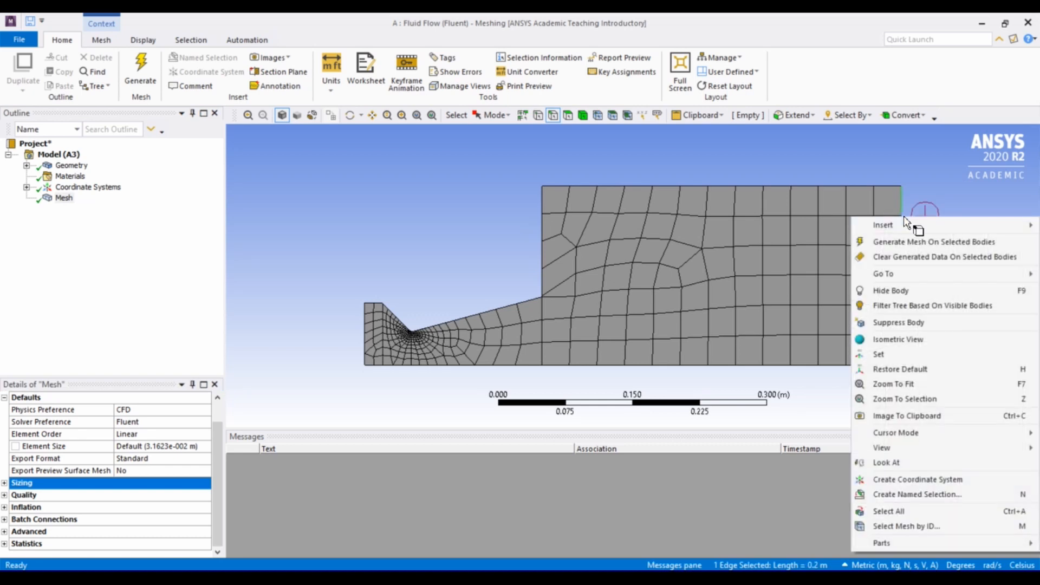
mouse_move(865, 228)
click(785, 224)
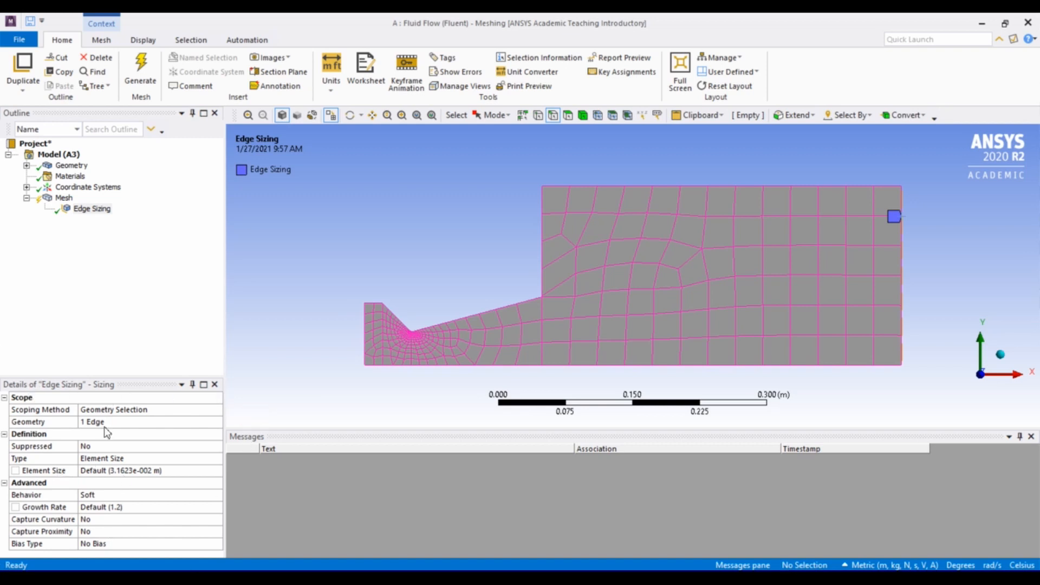
Step: Change the outlet edge's sizing type to Number of Divisions and set it to 300
click(193, 460)
click(217, 459)
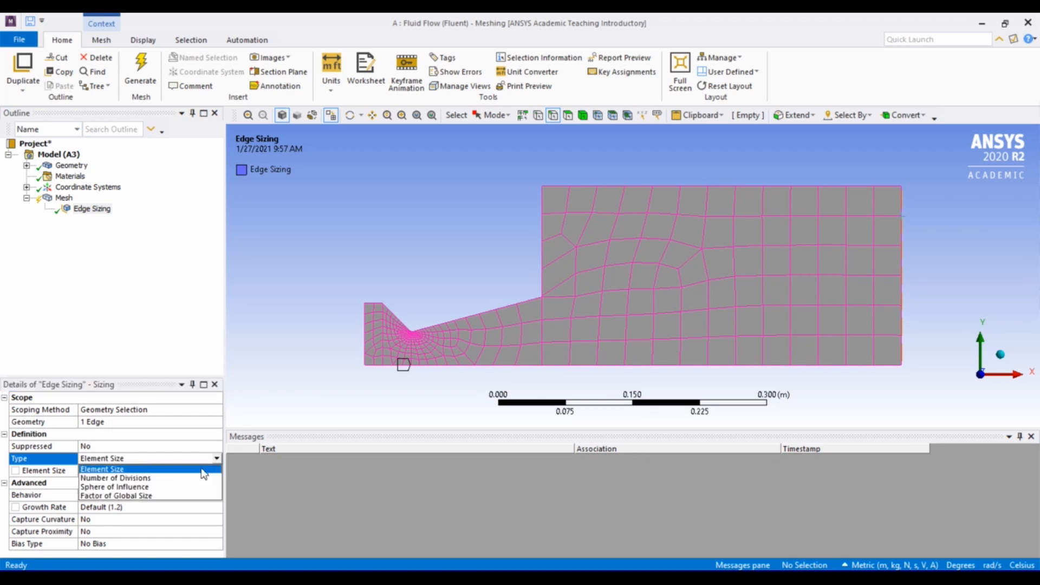
click(147, 473)
click(147, 471)
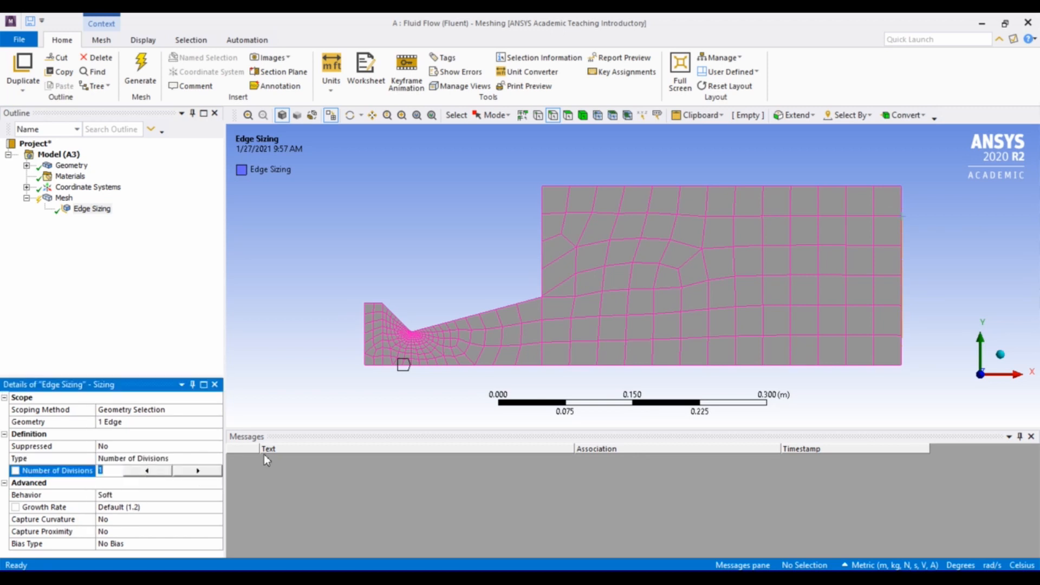
text(300)
key(Return)
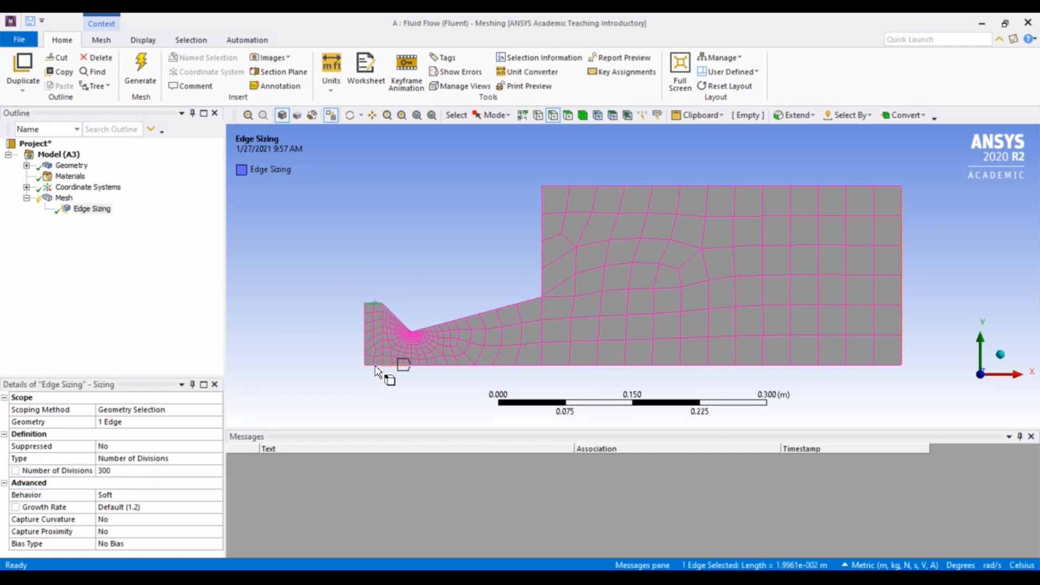
Step: Add an edge sizing with 50 divisions to the upper and lower edges of the straight inlet section
scroll(434, 387, up, 4)
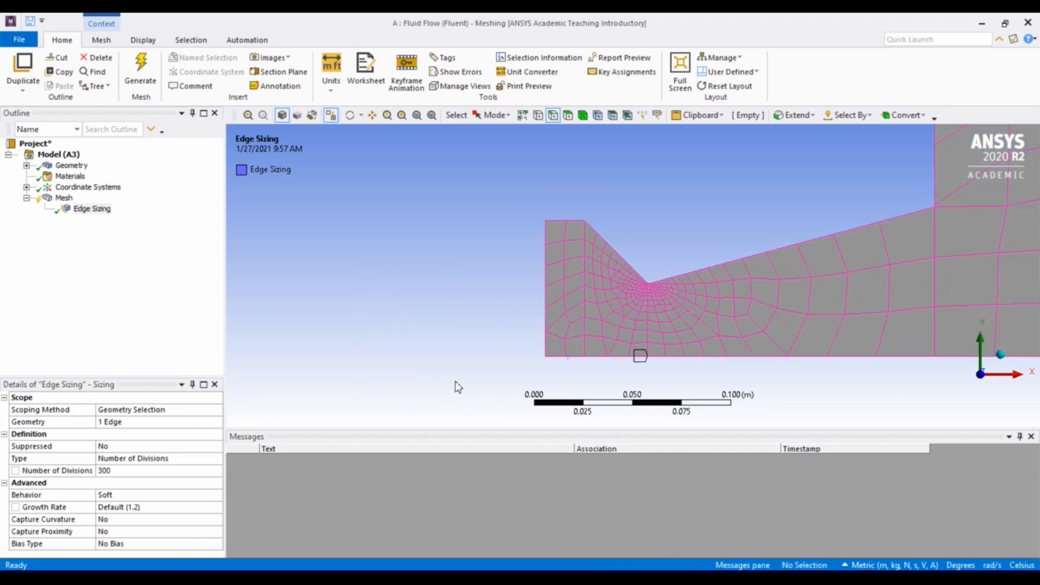
click(569, 222)
ctrl+click(574, 358)
right_click(572, 358)
mouse_move(641, 28)
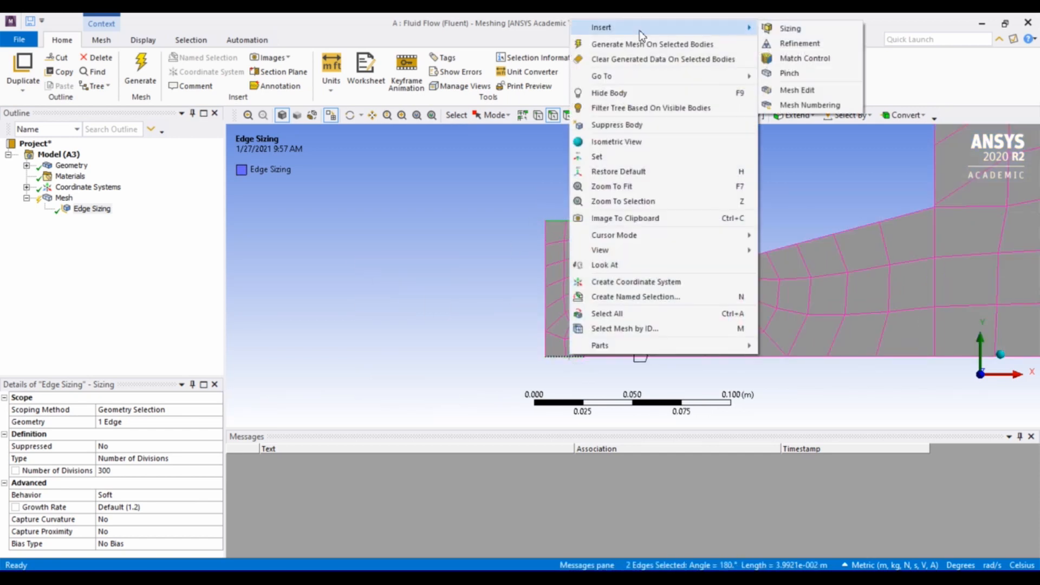
click(797, 31)
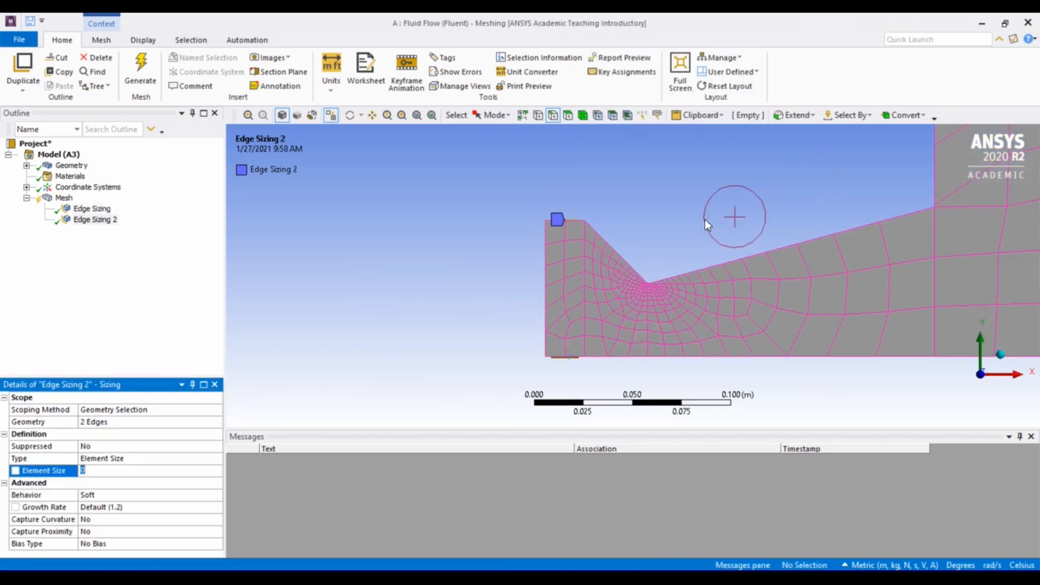
click(110, 463)
click(111, 470)
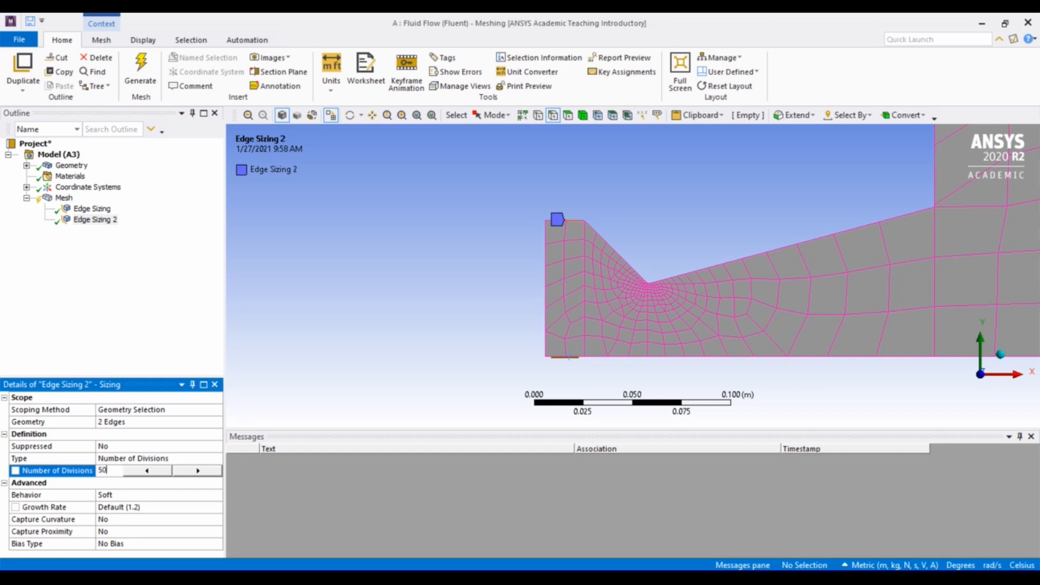
text(50)
key(Return)
Step: Add an edge sizing with 100 divisions to the sloped wall and the axis edge of the converging section
click(615, 244)
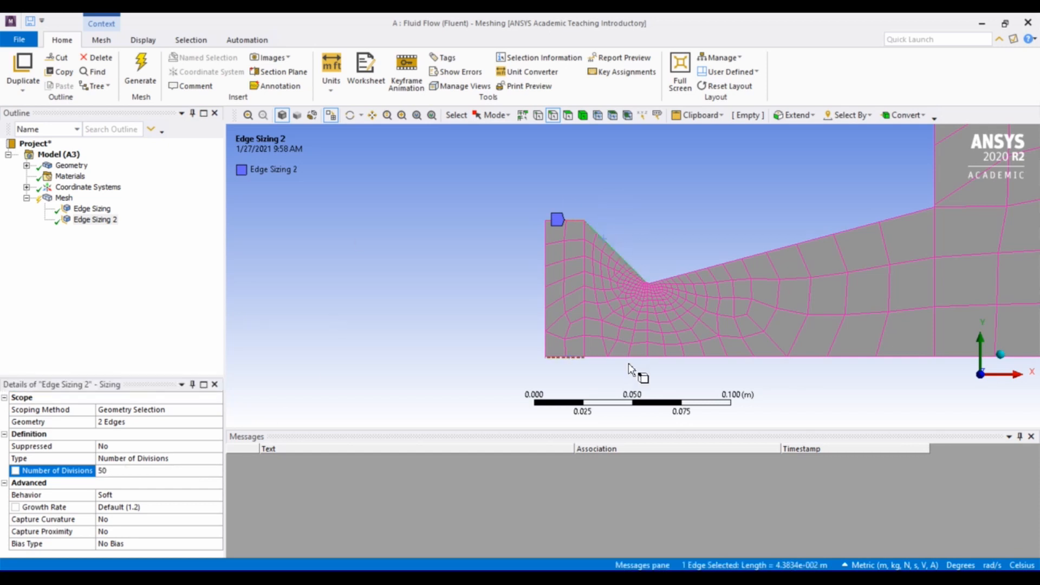
ctrl+click(627, 357)
right_click(628, 357)
mouse_move(662, 24)
click(834, 28)
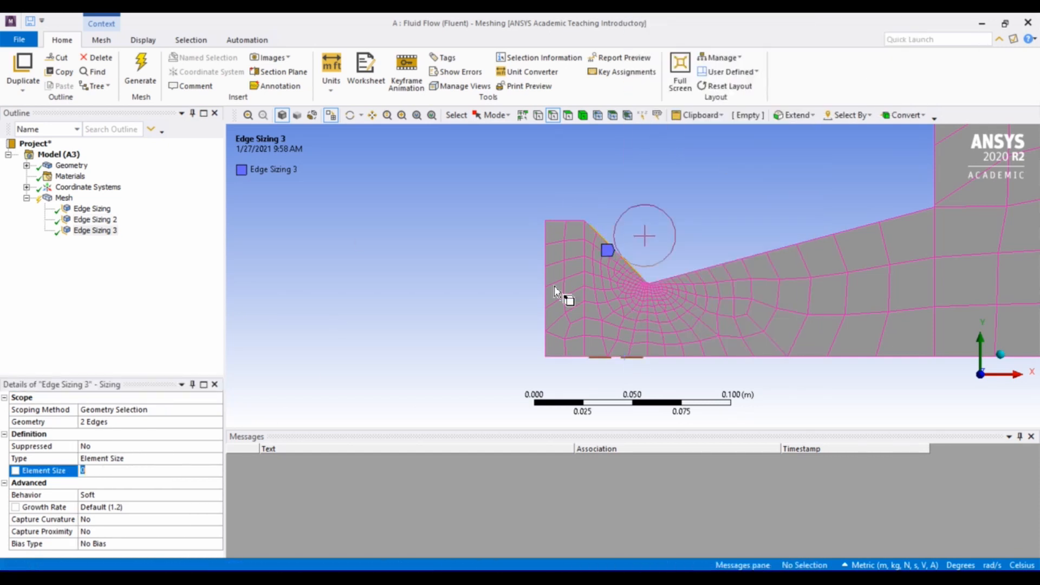
click(169, 458)
click(167, 468)
text(100)
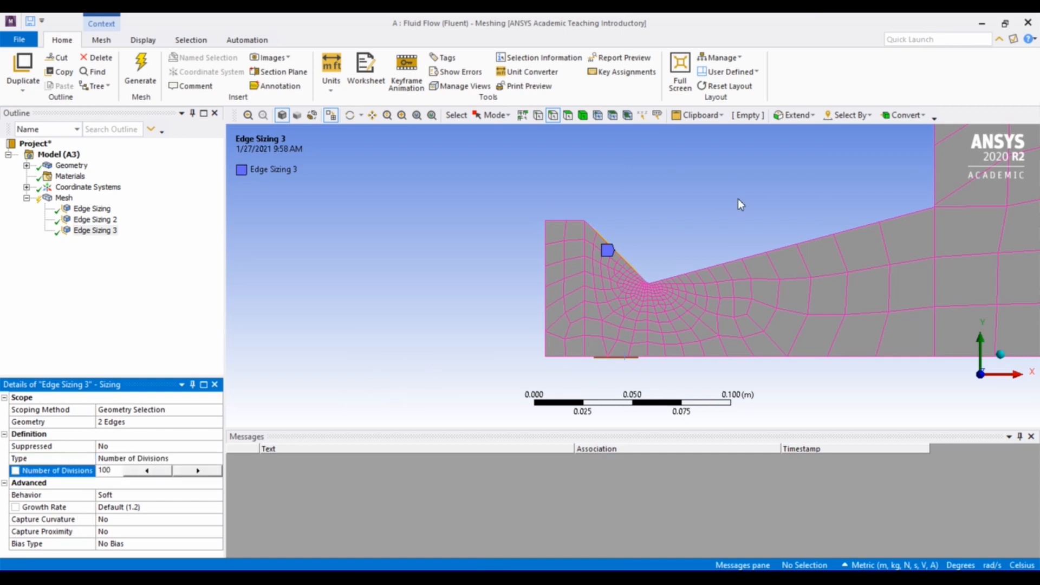
key(Return)
Step: Add an edge sizing with 200 divisions to the axis edge below the diverging section
click(779, 355)
right_click(779, 355)
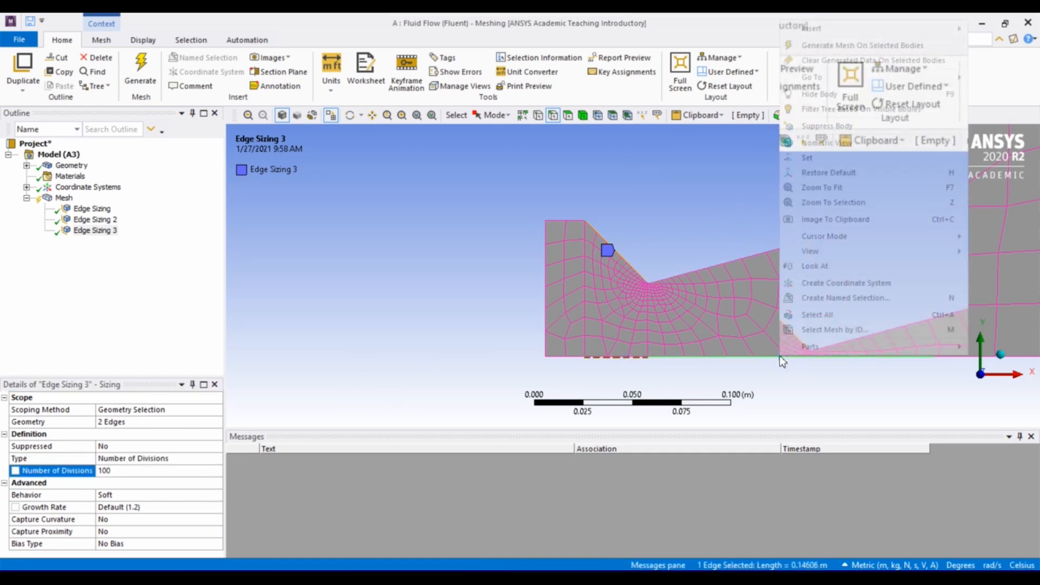
mouse_move(813, 28)
click(704, 28)
click(135, 458)
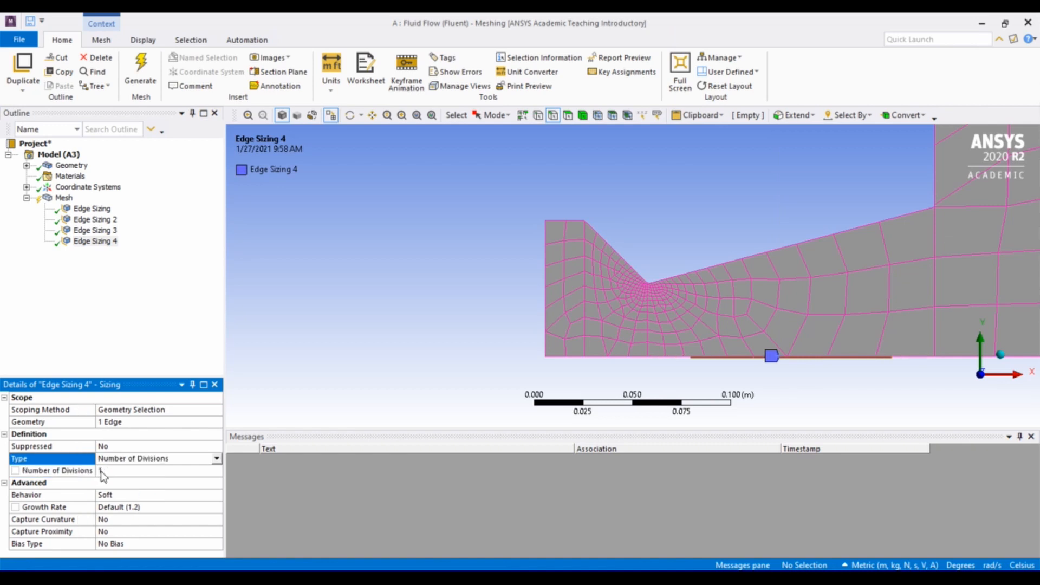
click(103, 470)
text(200)
key(Return)
Step: Insert an edge sizing on the two small curved edges at the nozzle throat
scroll(667, 287, up, 10)
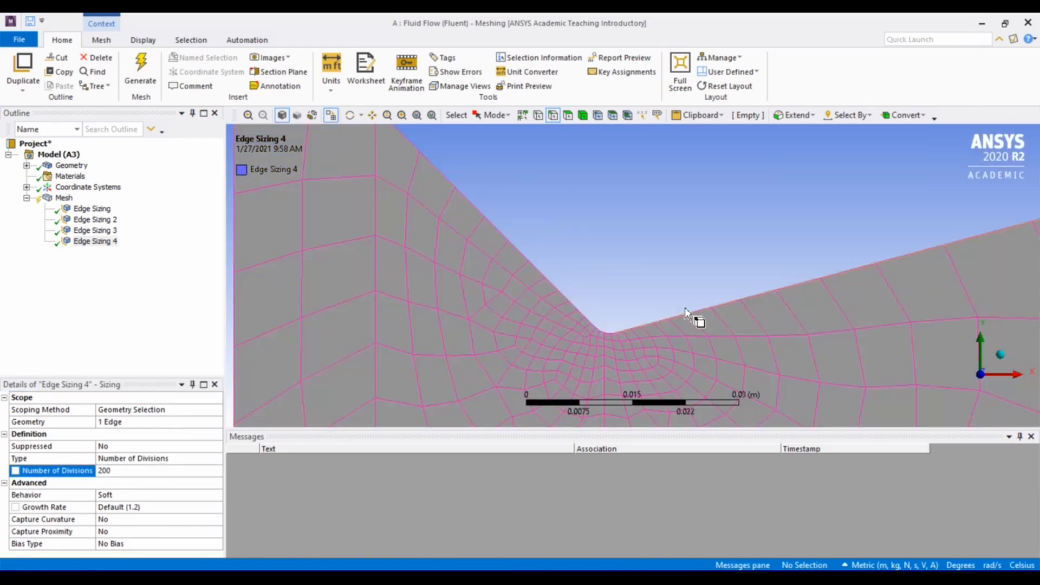
click(610, 240)
ctrl+click(635, 242)
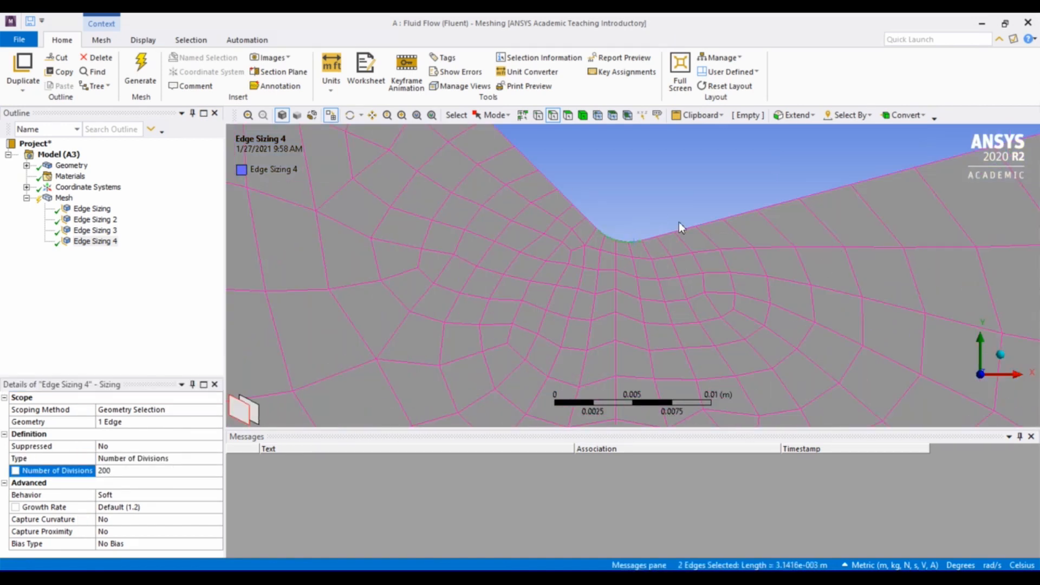
right_click(618, 242)
mouse_move(623, 239)
click(837, 239)
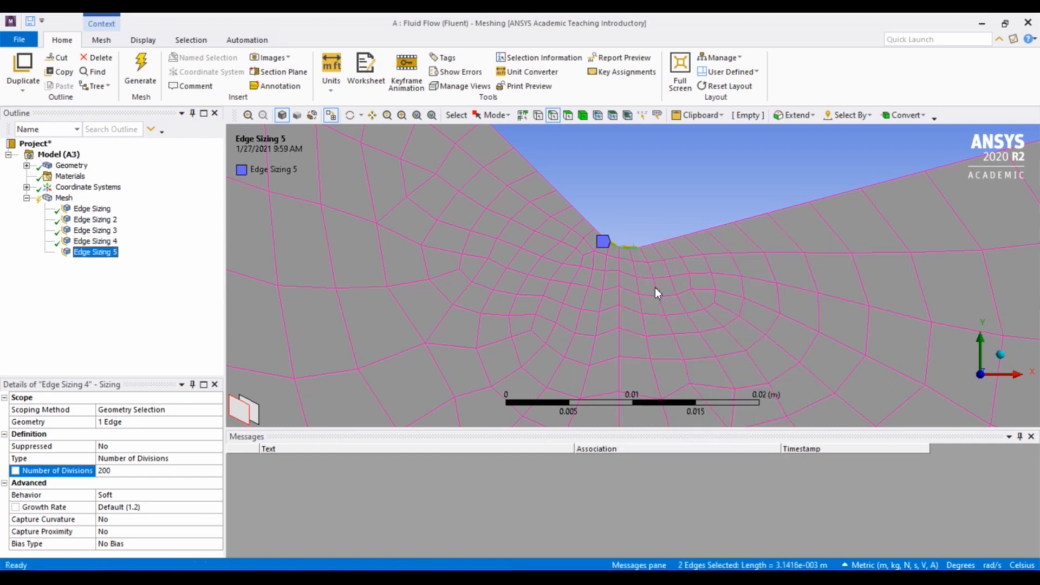
Step: Size the curved throat edges by Number of Divisions with a value of 10
double_click(161, 459)
click(149, 472)
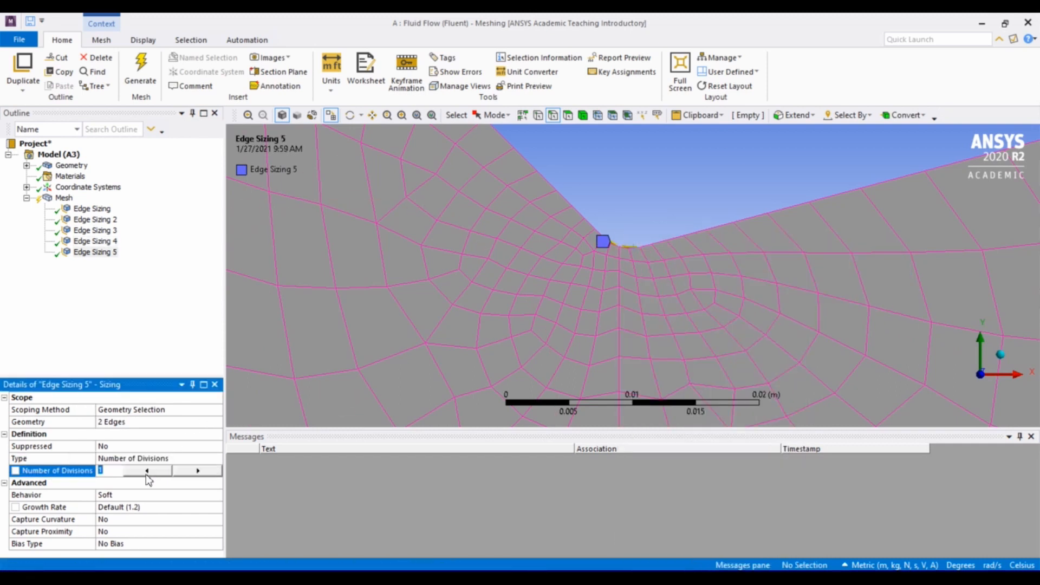
text(10)
text(0)
scroll(701, 281, down, 5)
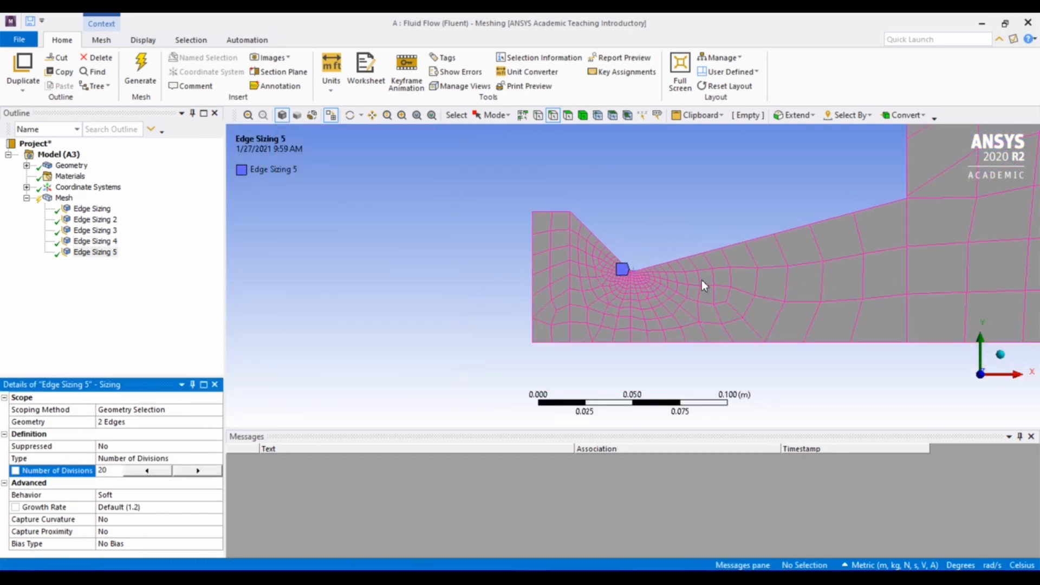
key(BackSpace)
key(BackSpace)
text(10)
click(809, 367)
Step: Add an edge sizing with 200 divisions to the two long horizontal edges of the rectangular domain
scroll(899, 350, down, 5)
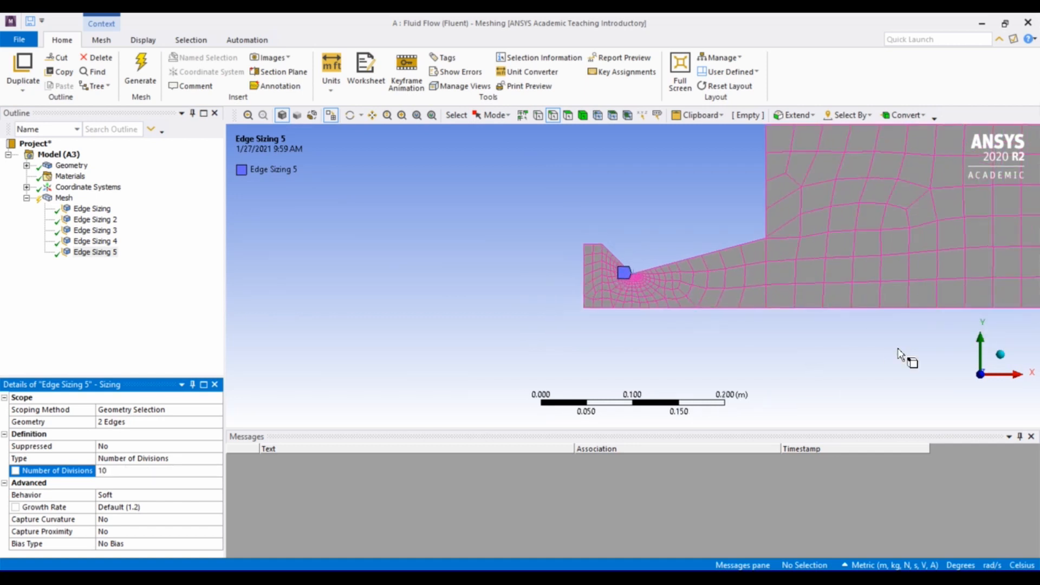
click(877, 298)
right_click(877, 298)
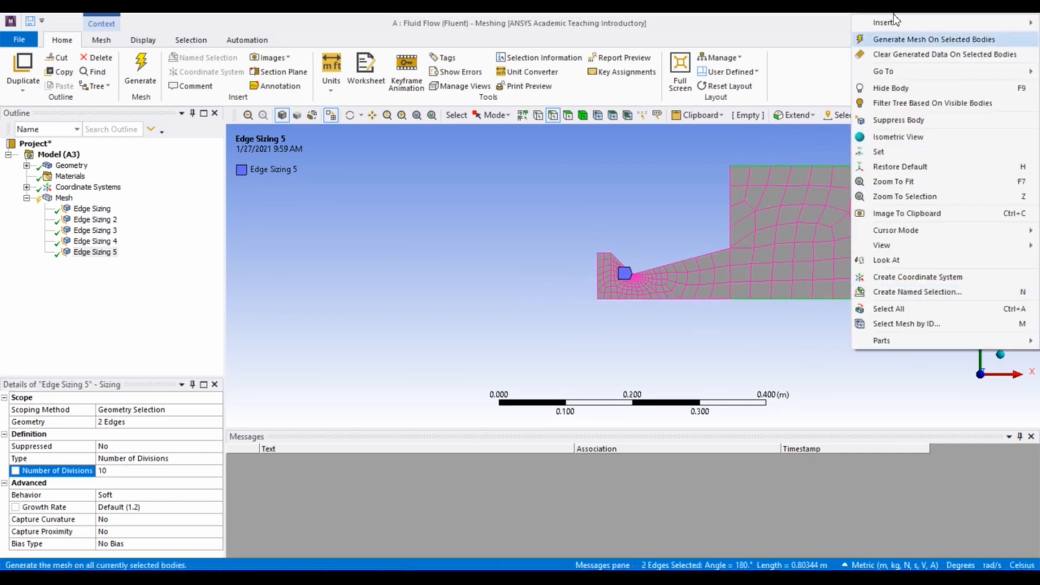
mouse_move(894, 22)
click(838, 23)
double_click(118, 460)
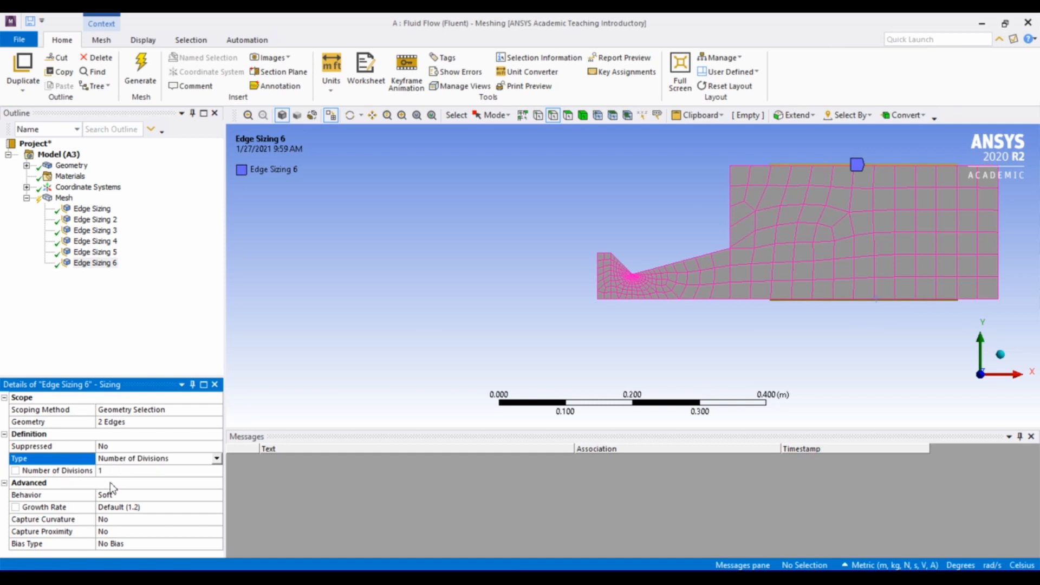
click(119, 467)
text(200)
key(Return)
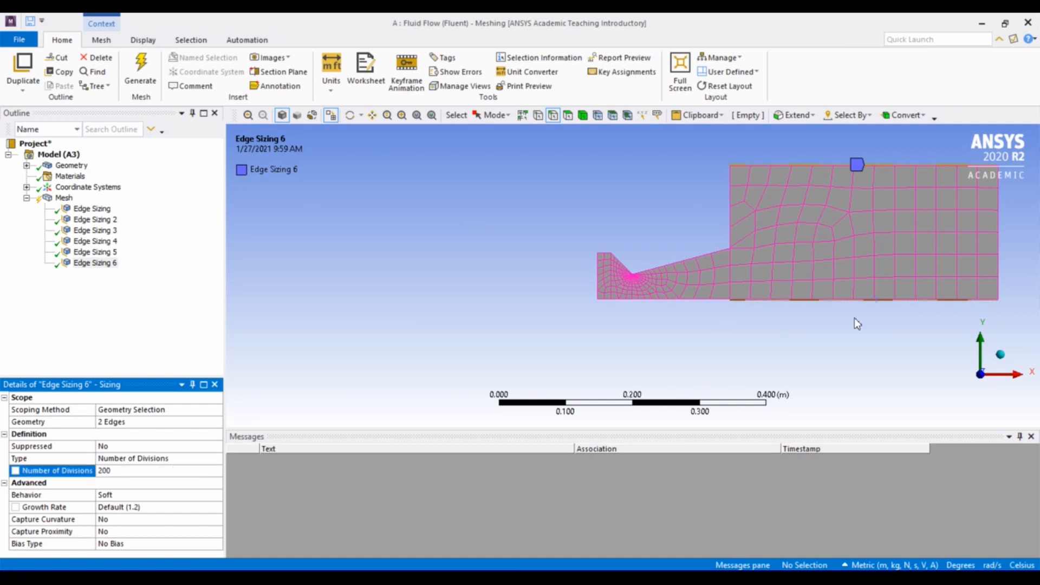
Step: Insert a mapped face meshing scoped to all four faces of the nozzle and outer domain
scroll(854, 318, up, 2)
scroll(854, 318, down, 4)
scroll(885, 297, up, 1)
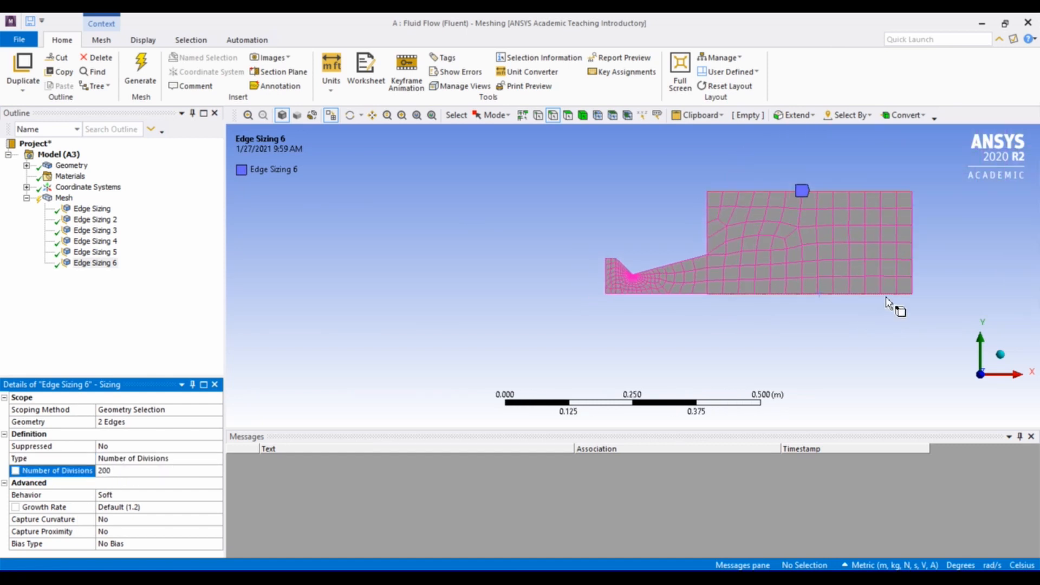
right_click(422, 211)
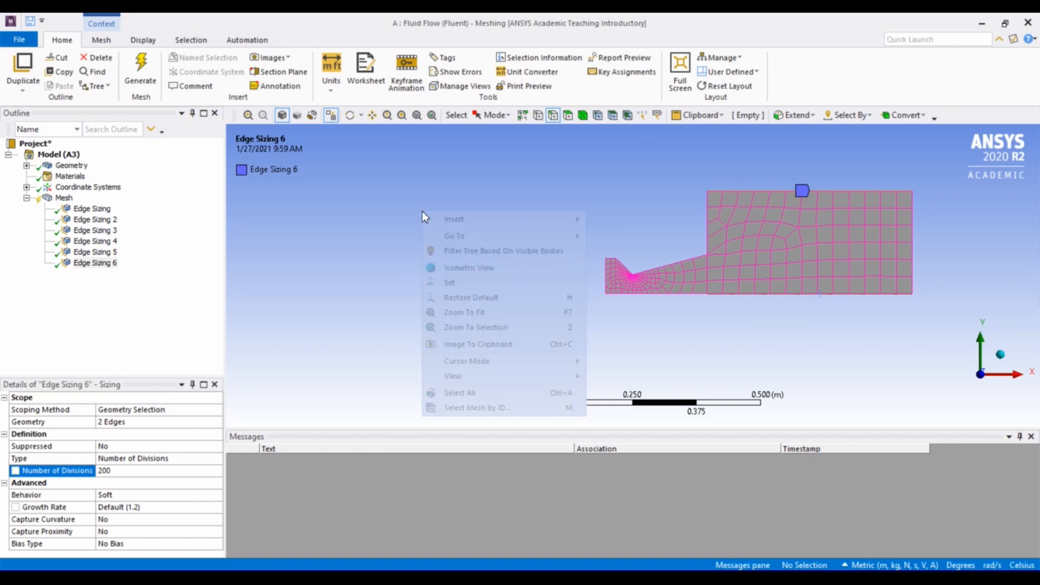
mouse_move(455, 219)
click(636, 265)
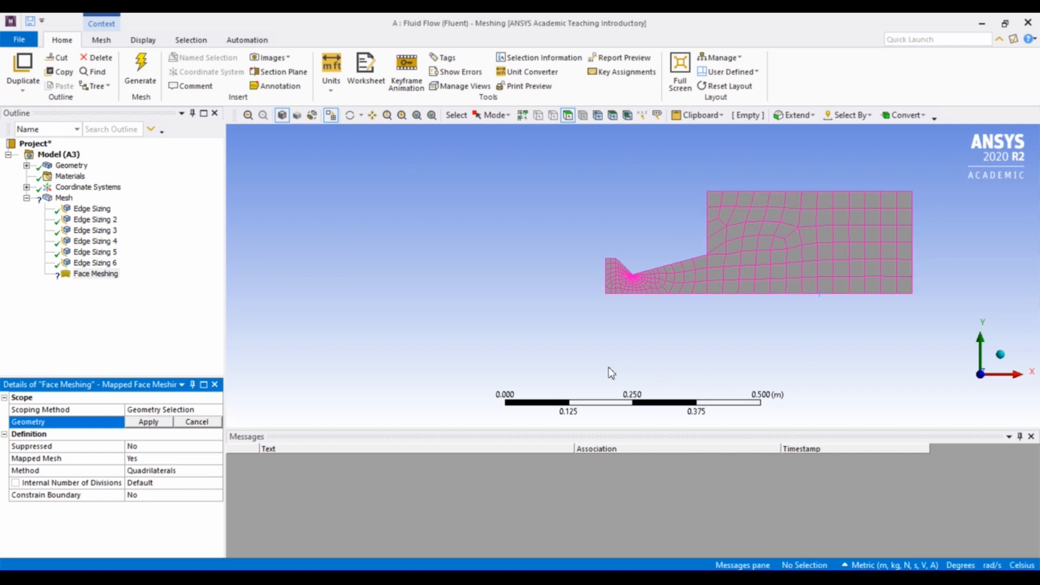
click(504, 116)
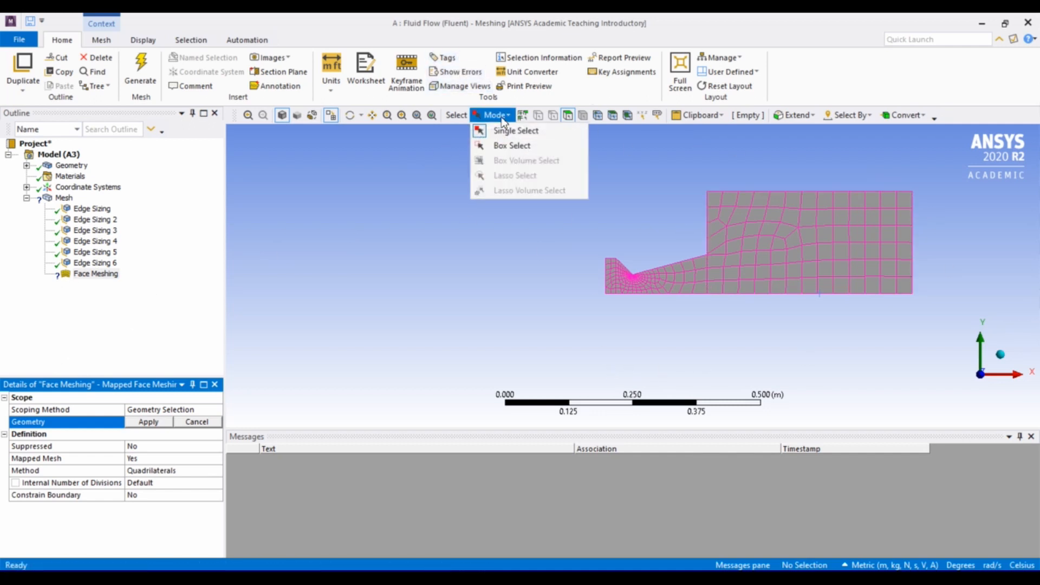
click(510, 146)
drag(525, 153, 941, 325)
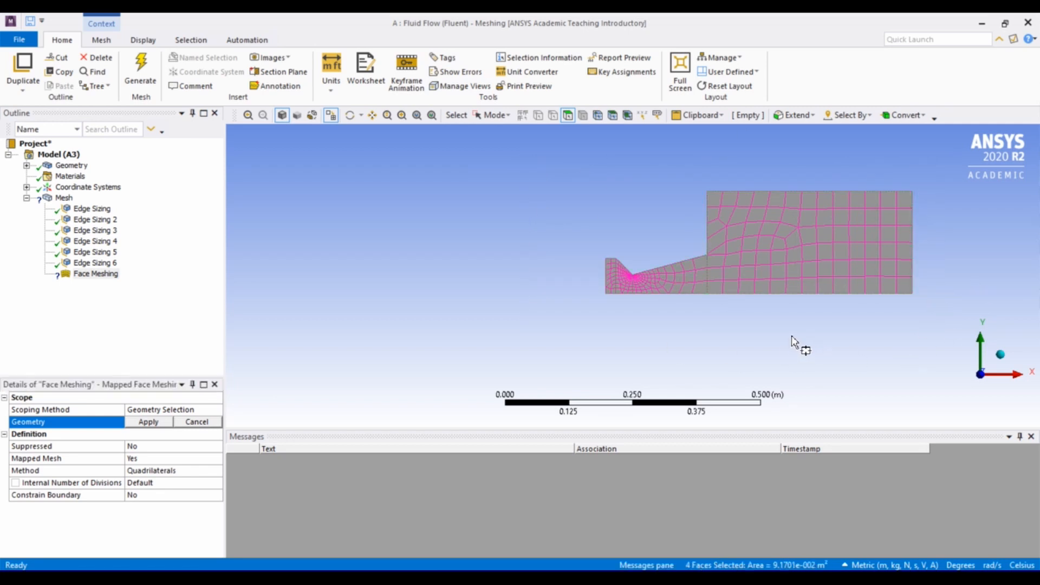
click(154, 421)
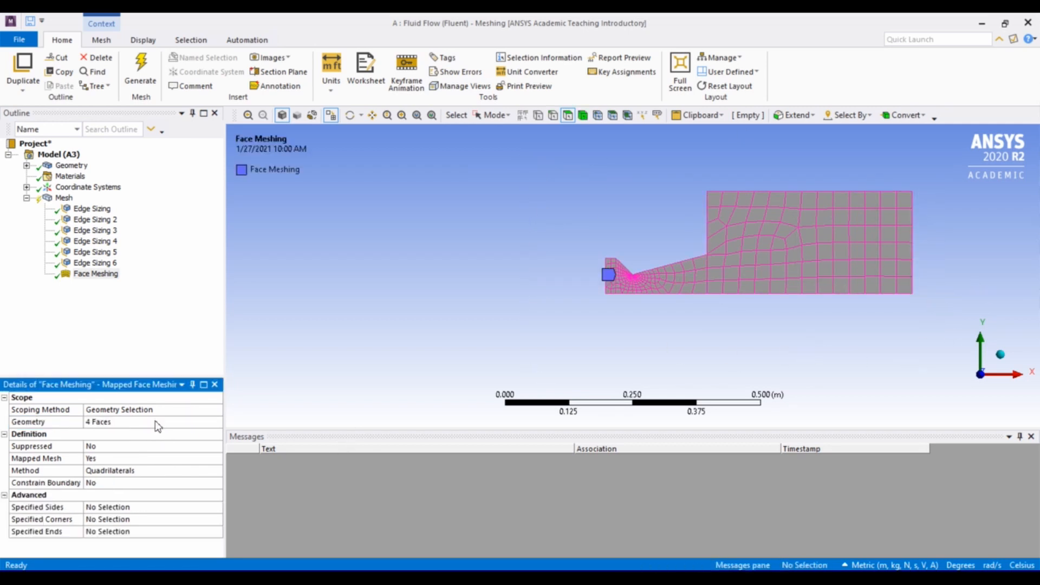
Step: Generate the mesh and check its node and element statistics
click(68, 199)
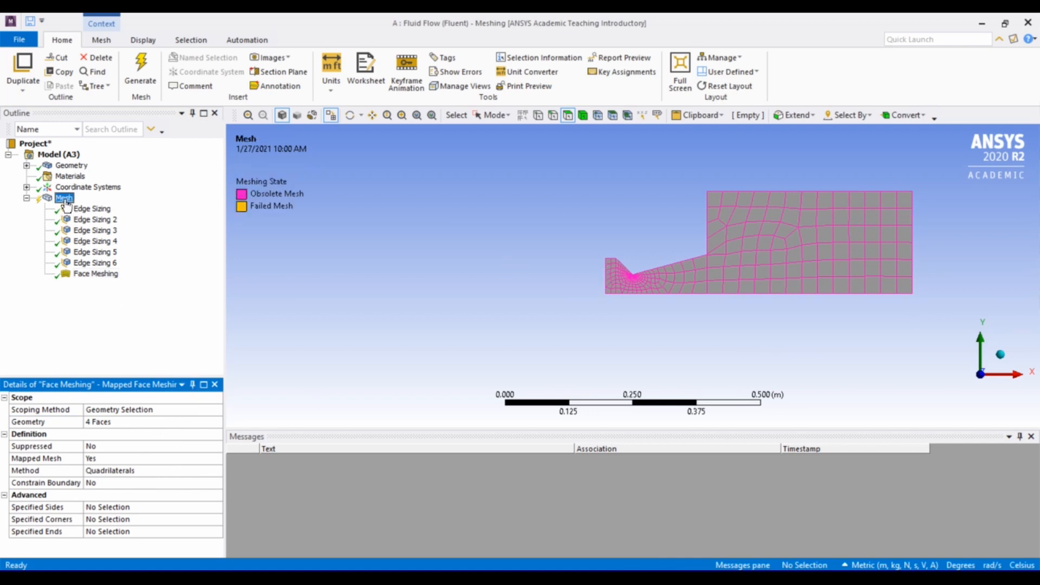
click(140, 65)
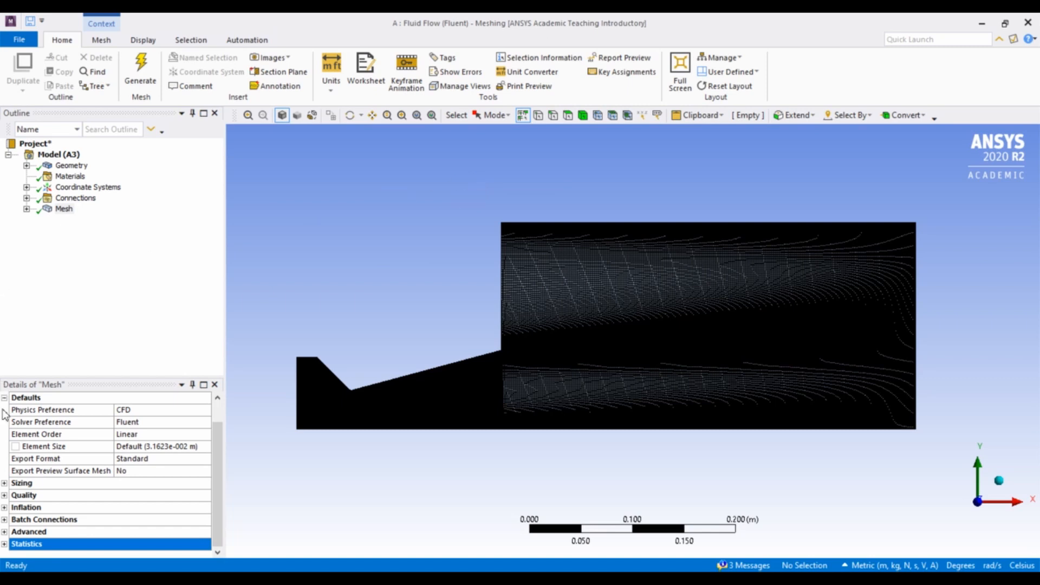
click(64, 210)
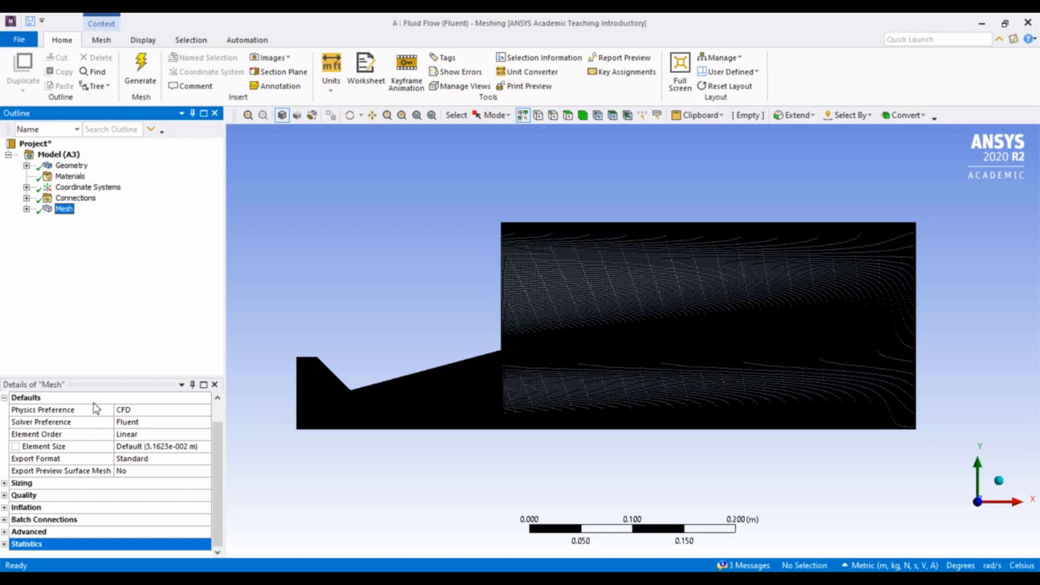
click(4, 544)
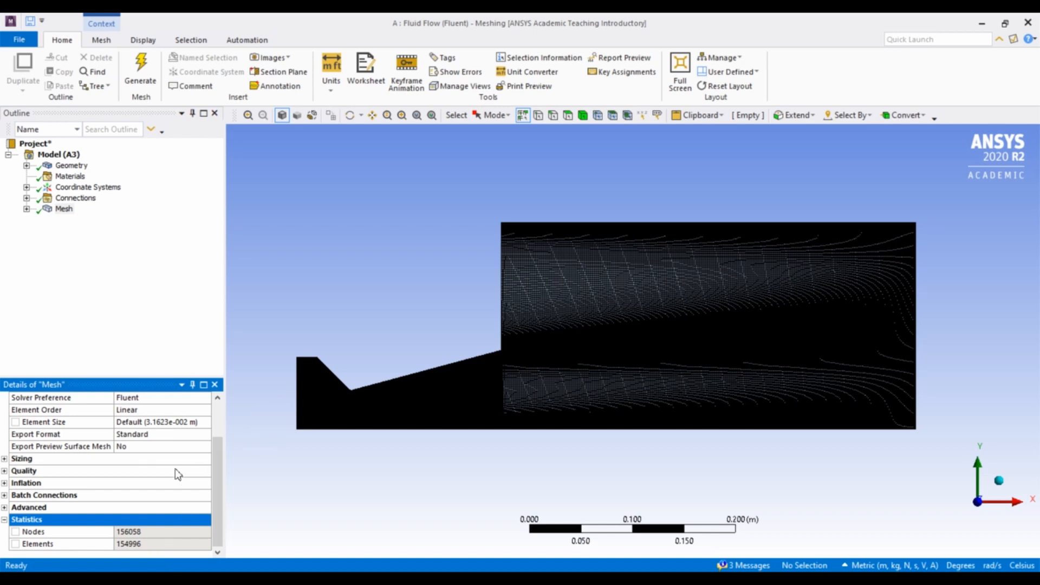
scroll(175, 474, up, 1)
scroll(176, 476, up, 1)
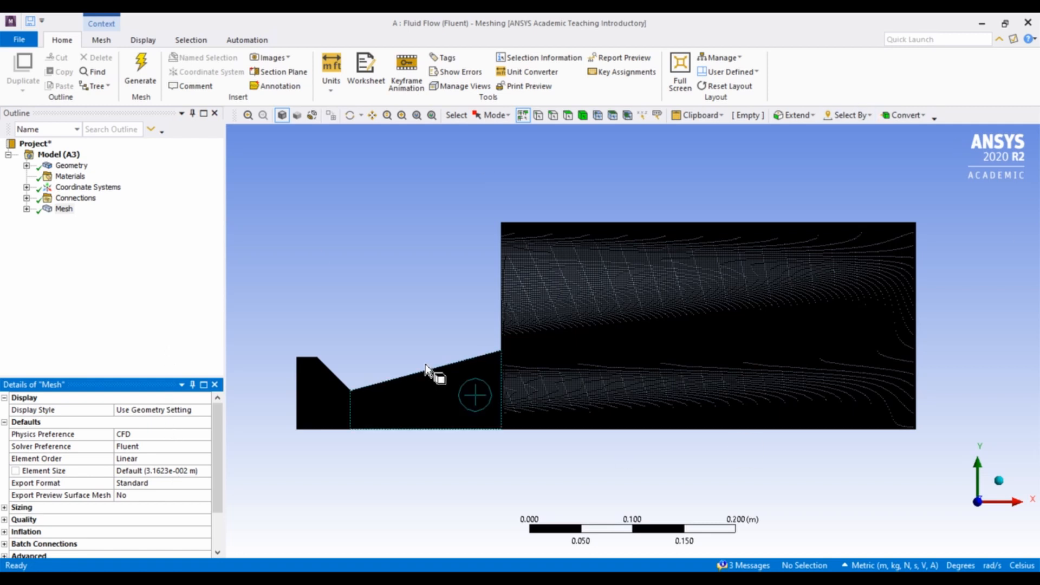
Step: Create a named selection Axisymmetry from the four bottom edges along the axis of the nozzle and outer domain
click(552, 115)
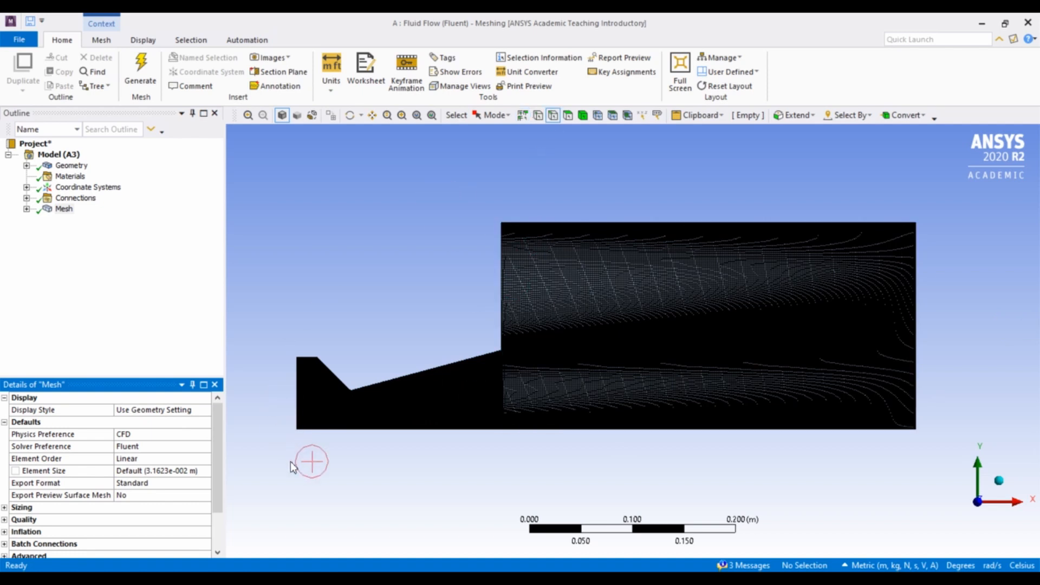
click(307, 428)
ctrl+click(341, 429)
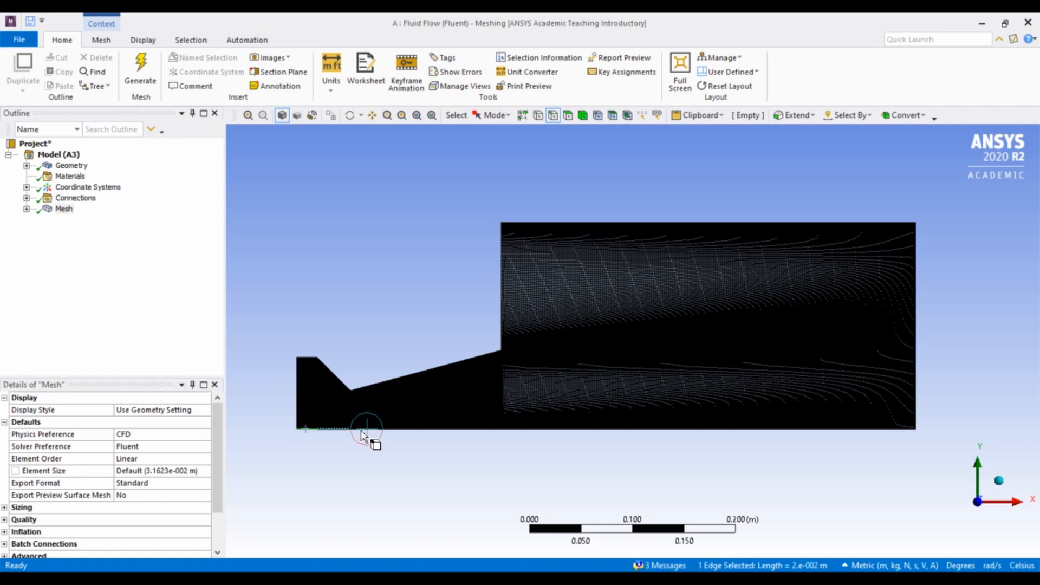
ctrl+click(404, 430)
ctrl+click(547, 429)
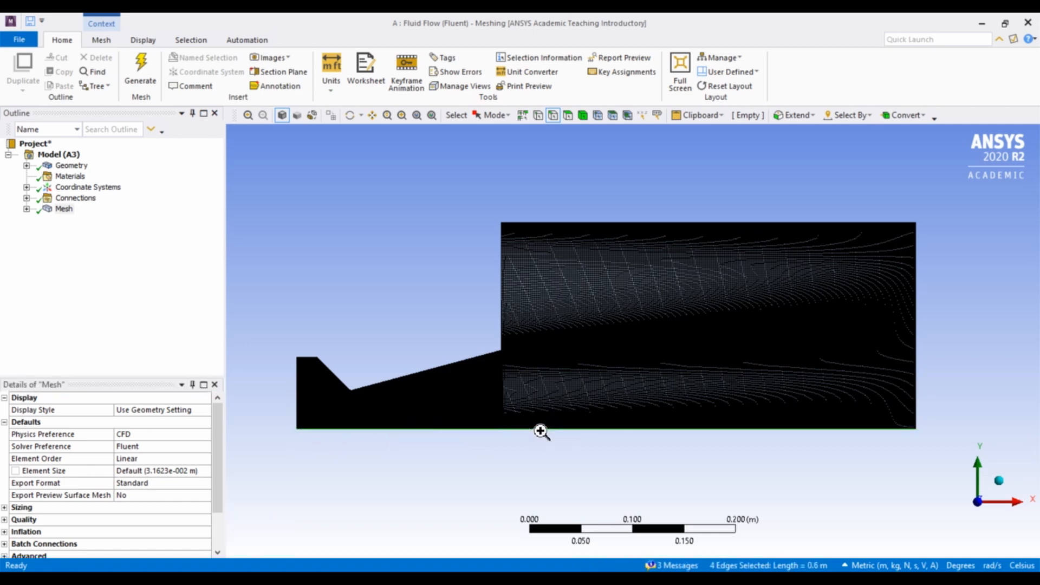
right_click(540, 432)
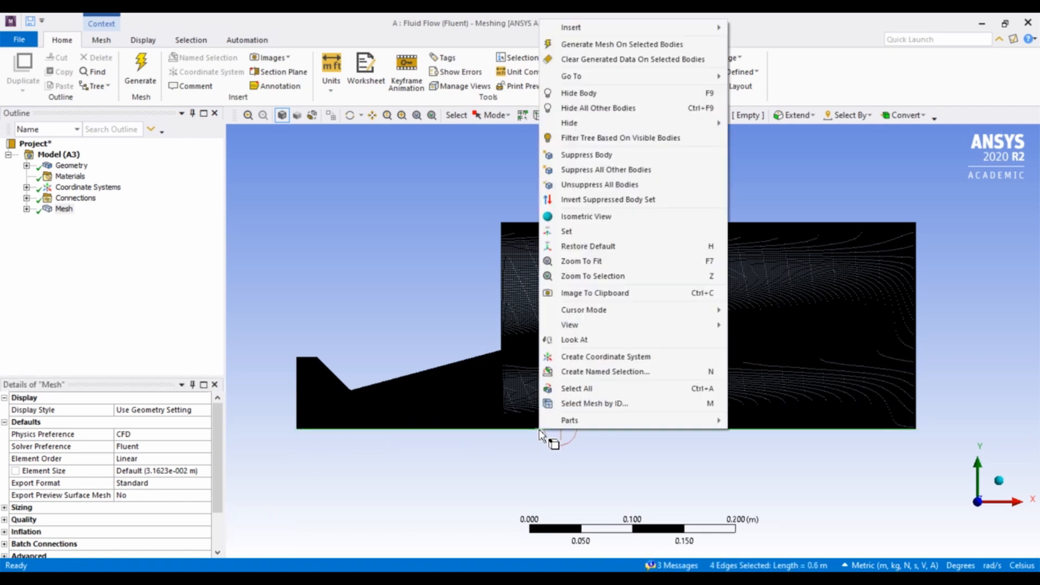
click(624, 372)
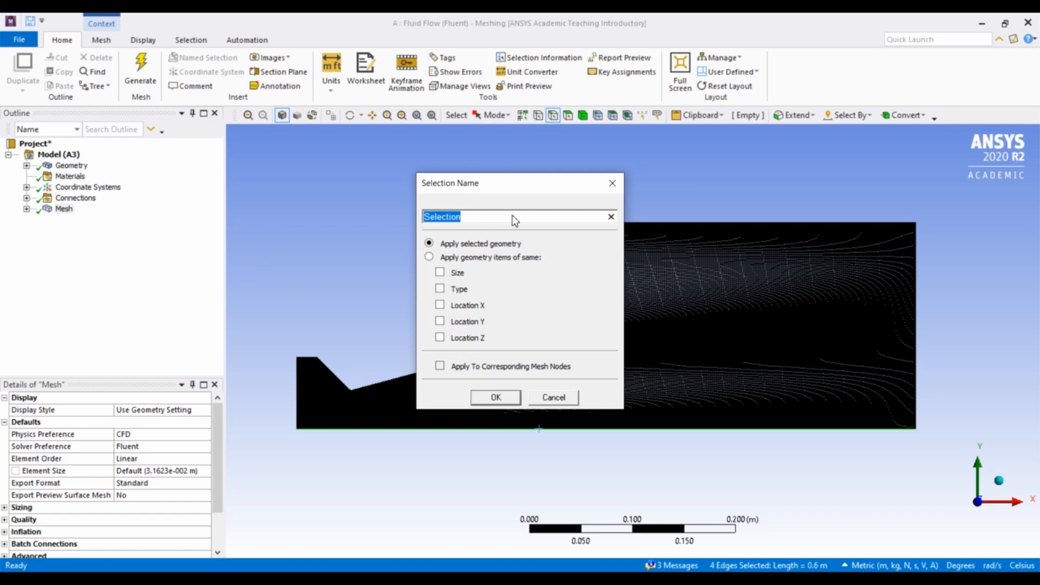
text(Axisymmetry)
key(Return)
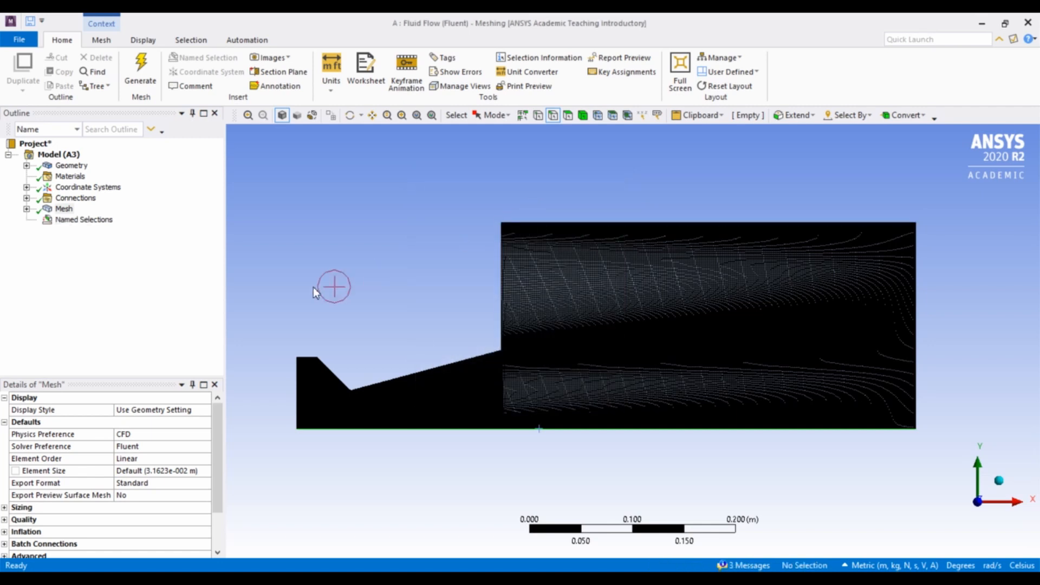
Step: Create a named selection Inlet from the vertical edge at the nozzle's upstream end
right_click(295, 381)
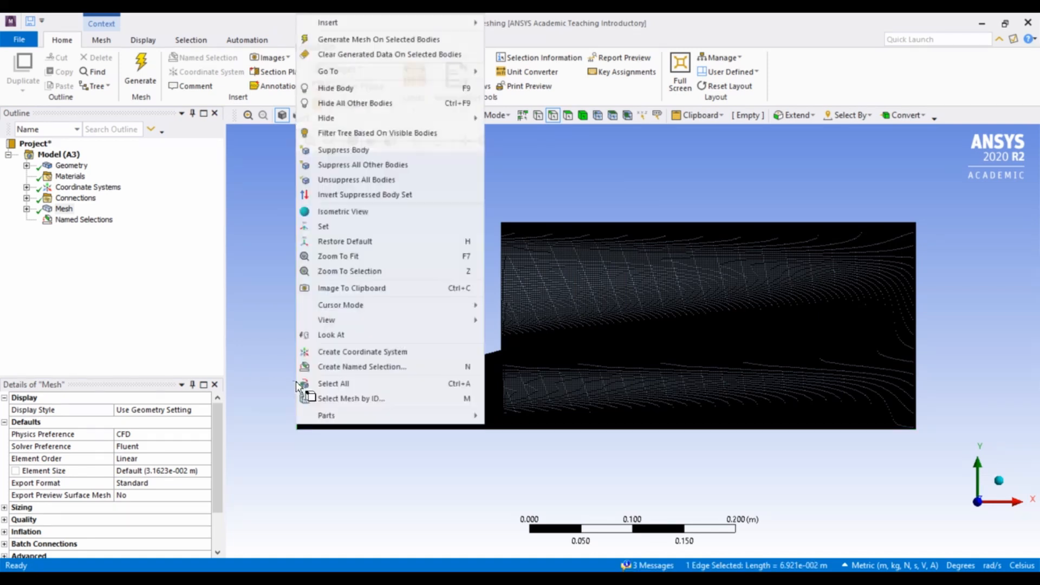
click(379, 367)
text(Inlet)
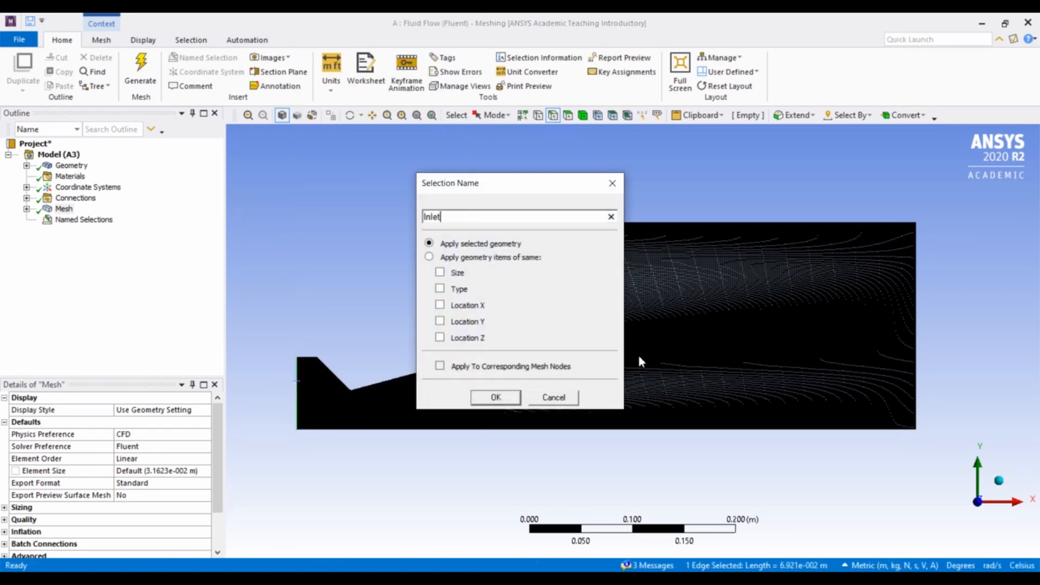
key(Return)
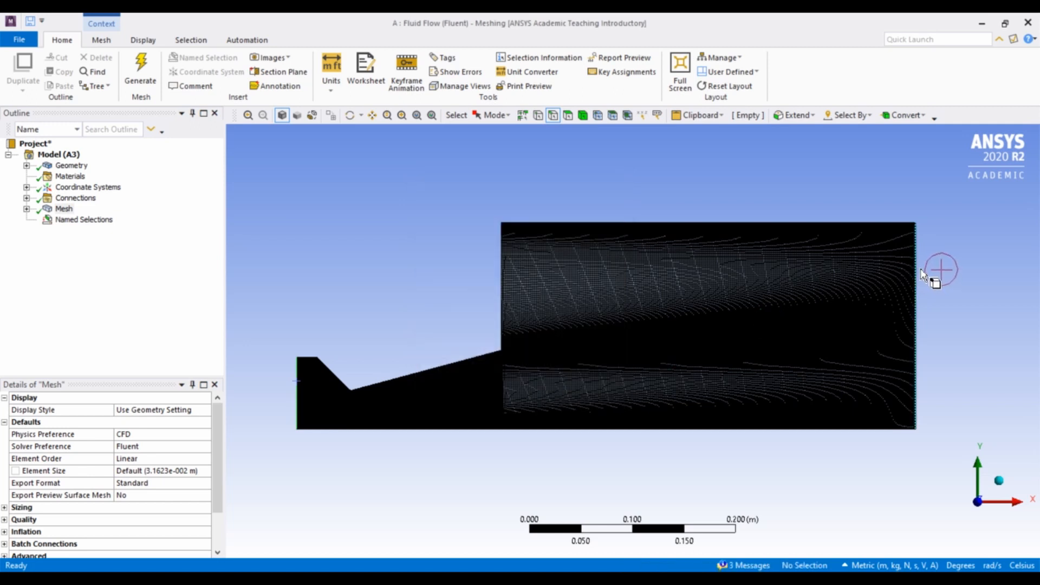
Step: Create a named selection Outlet from the vertical edge at the far downstream end of the outer domain
click(917, 261)
right_click(916, 262)
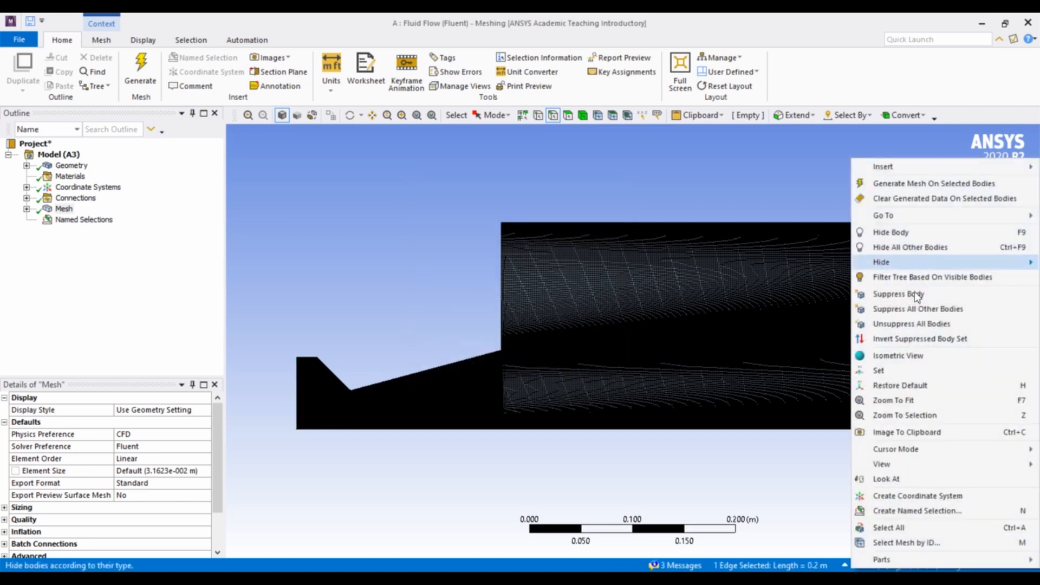
click(893, 514)
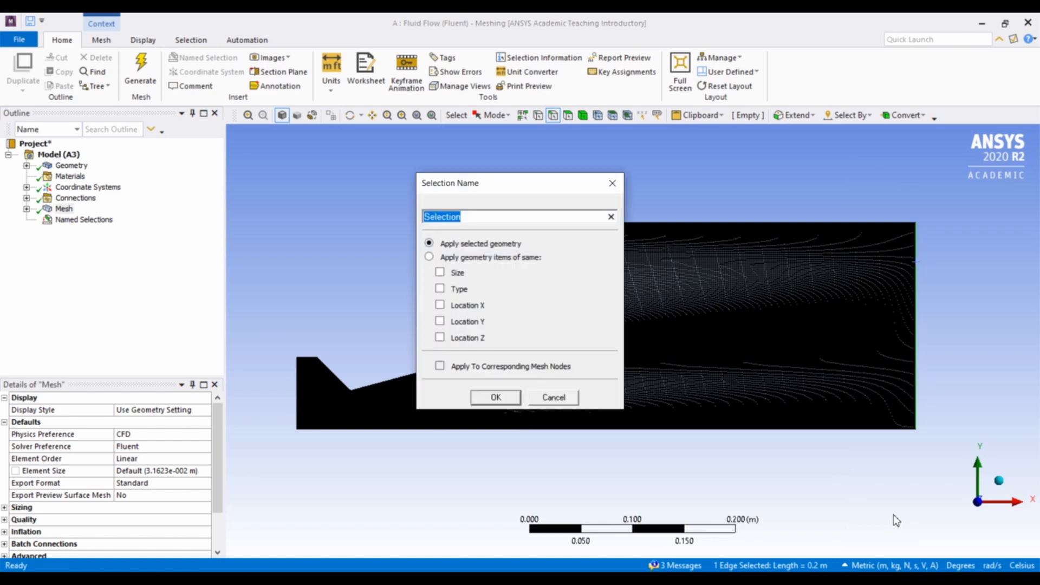
text(Outlet)
key(Return)
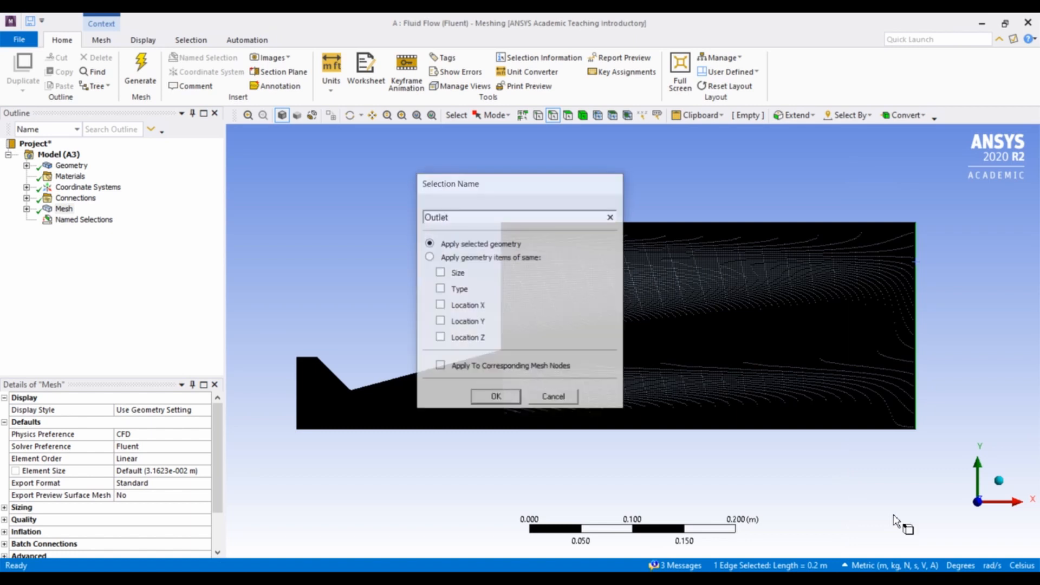
Step: Create a named selection wall from the five upper nozzle contour edges, including the two small curved throat edges
click(304, 357)
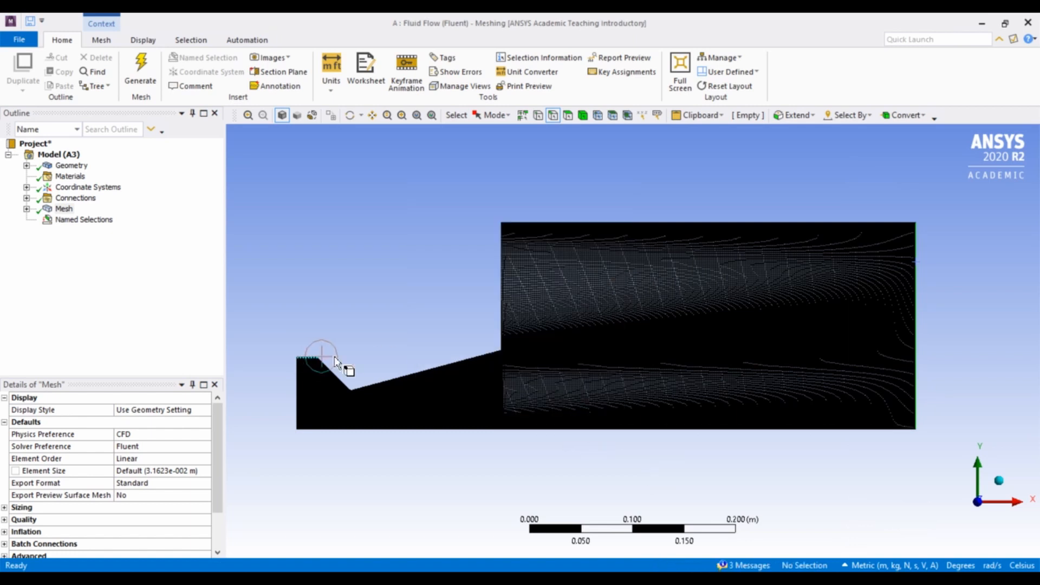
ctrl+click(328, 367)
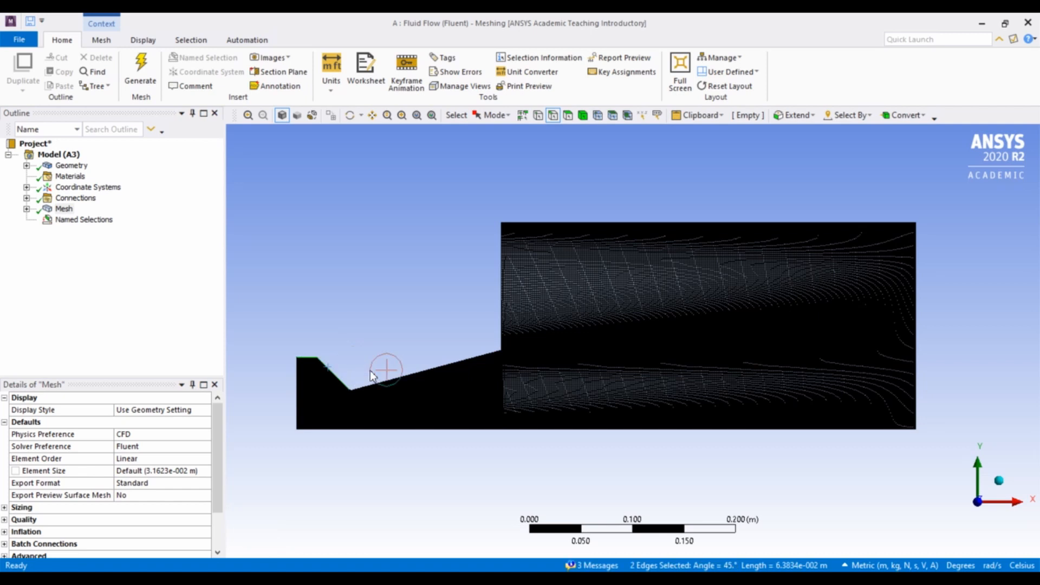
ctrl+click(401, 375)
right_drag(302, 332, 434, 455)
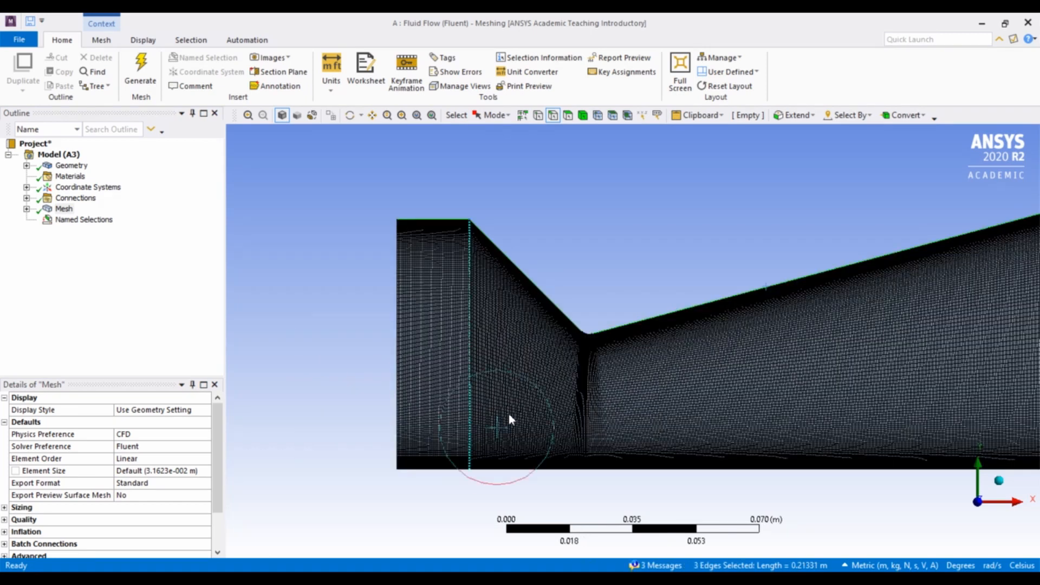
right_drag(547, 272, 675, 414)
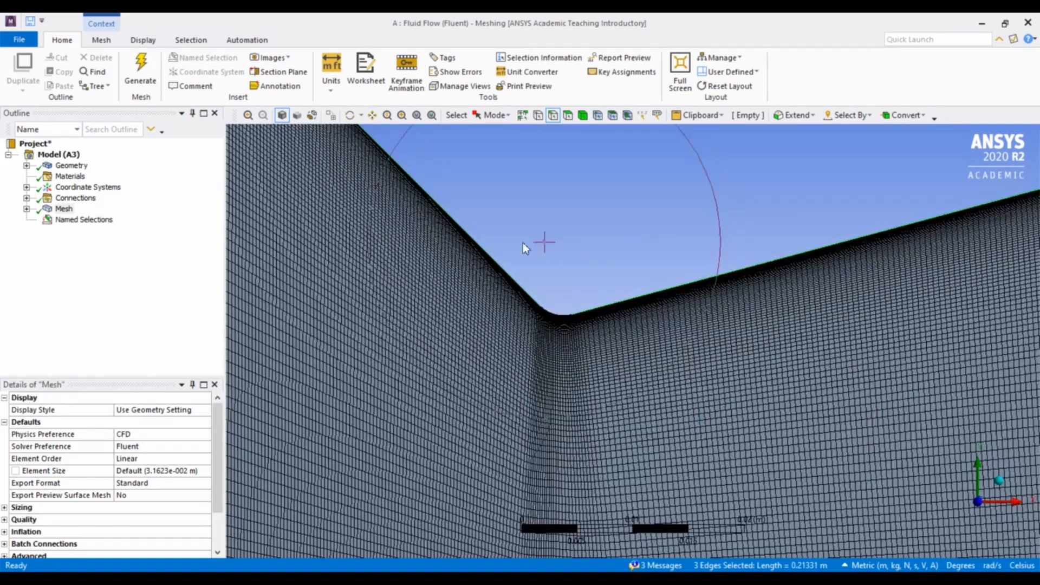
ctrl+click(549, 308)
ctrl+click(567, 313)
scroll(623, 252, down, 1)
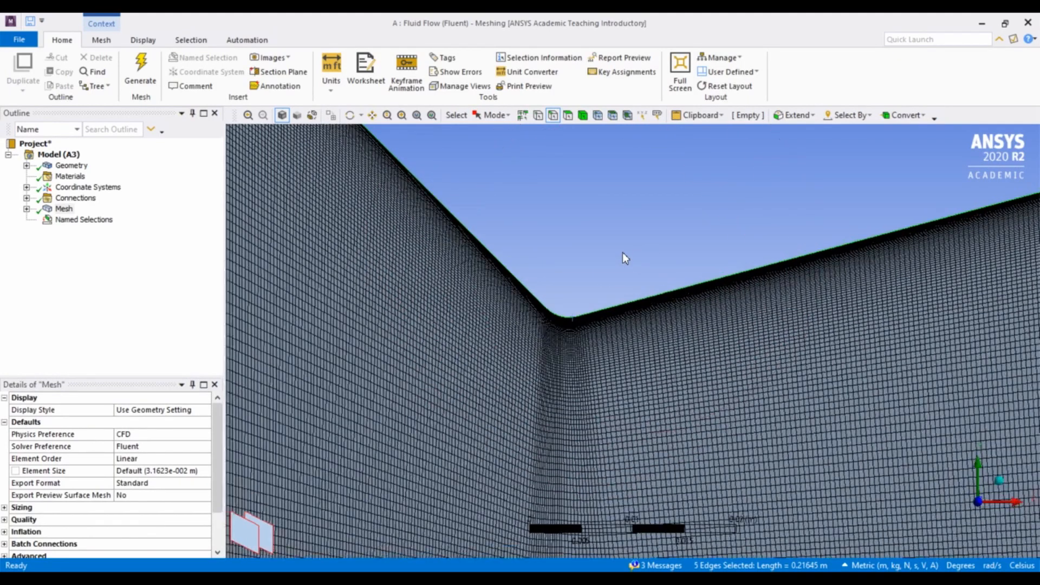
scroll(623, 252, down, 3)
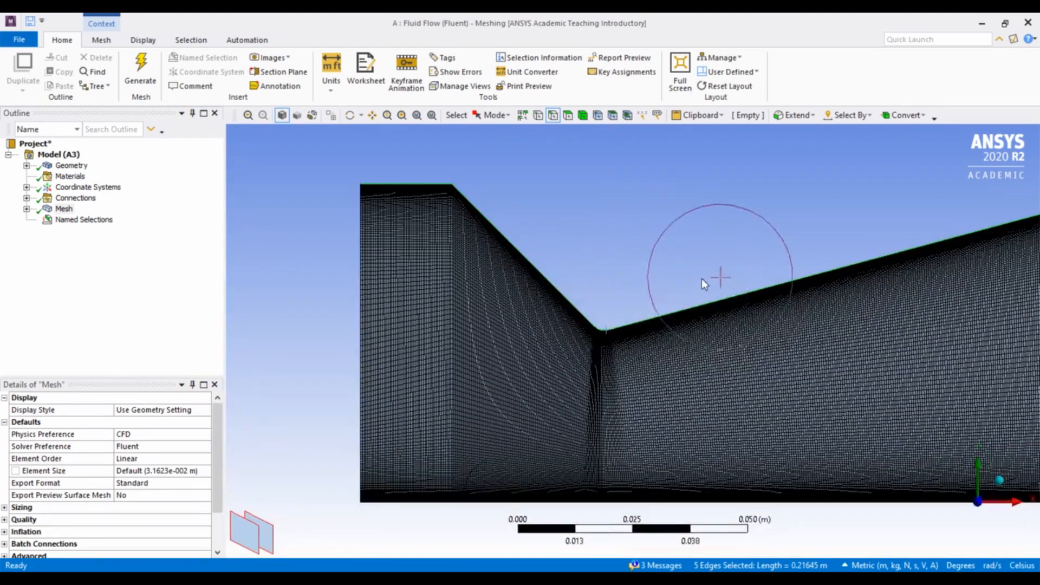
right_click(716, 298)
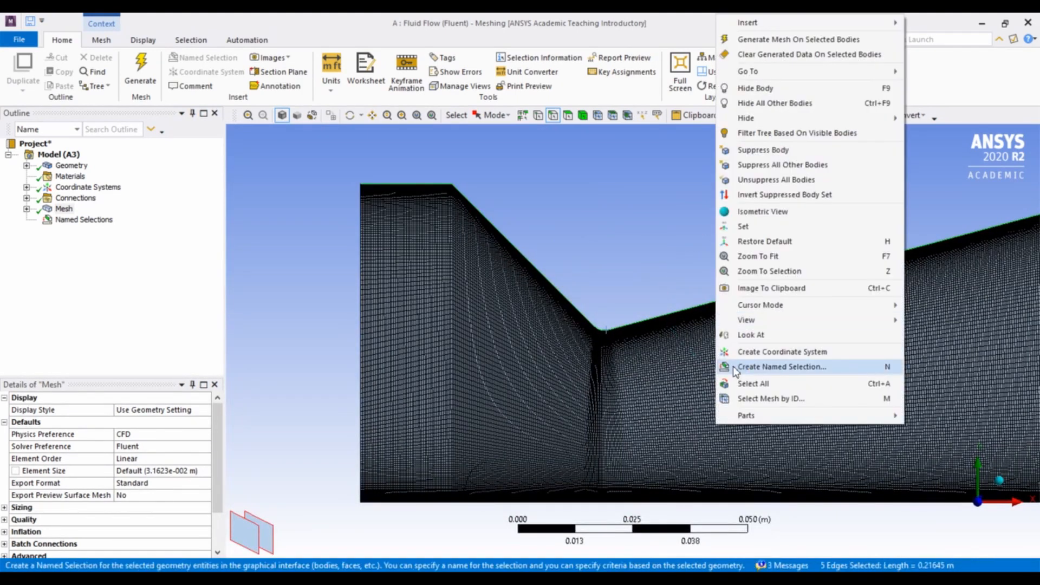
click(759, 367)
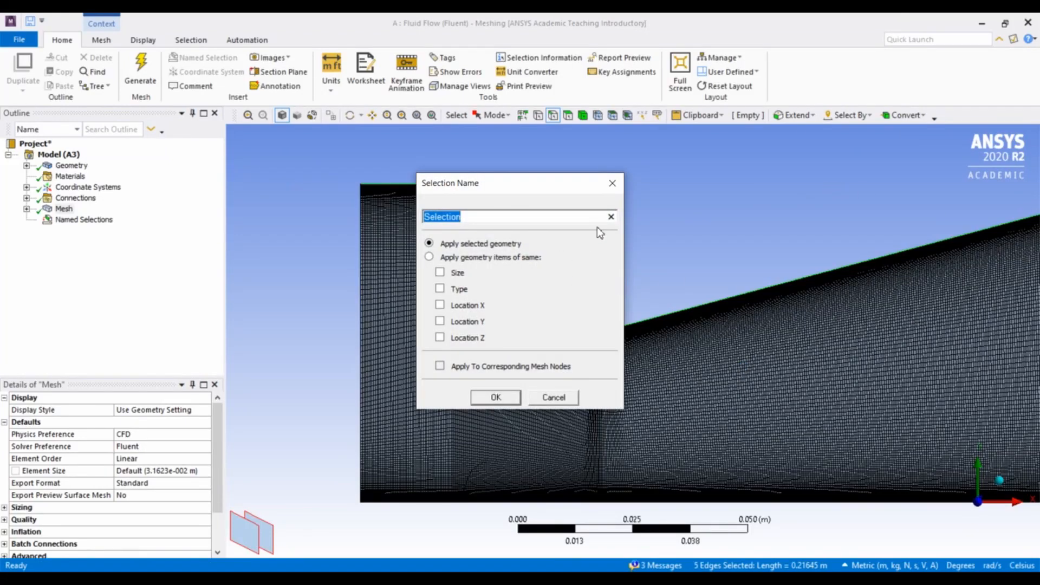
text(wall)
key(Return)
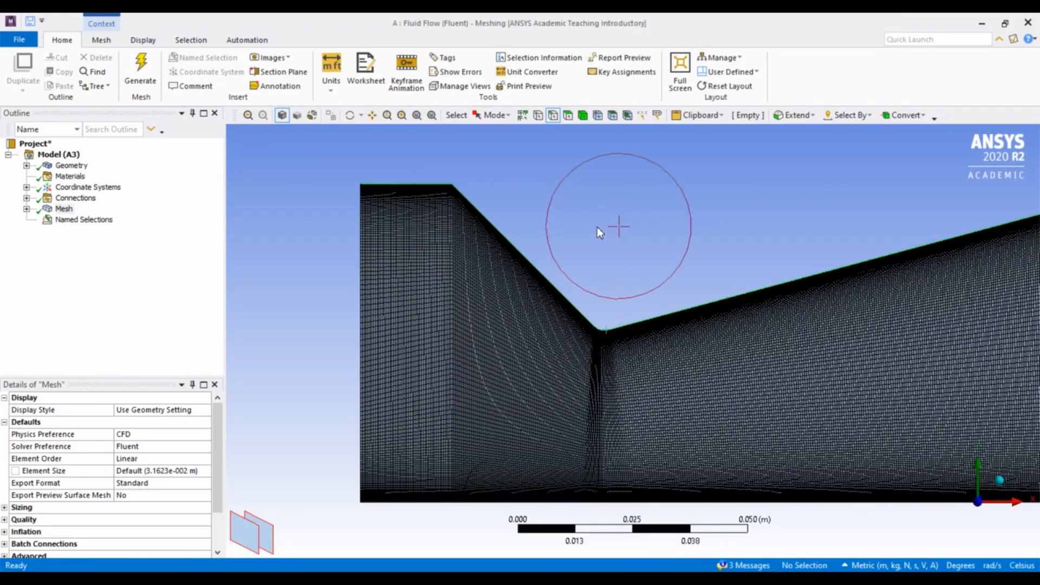
Step: Create a named selection Farfield from the outer domain's top edge, its upstream vertical edge and the short edge at the nozzle lip
scroll(633, 231, down, 2)
scroll(776, 217, down, 1)
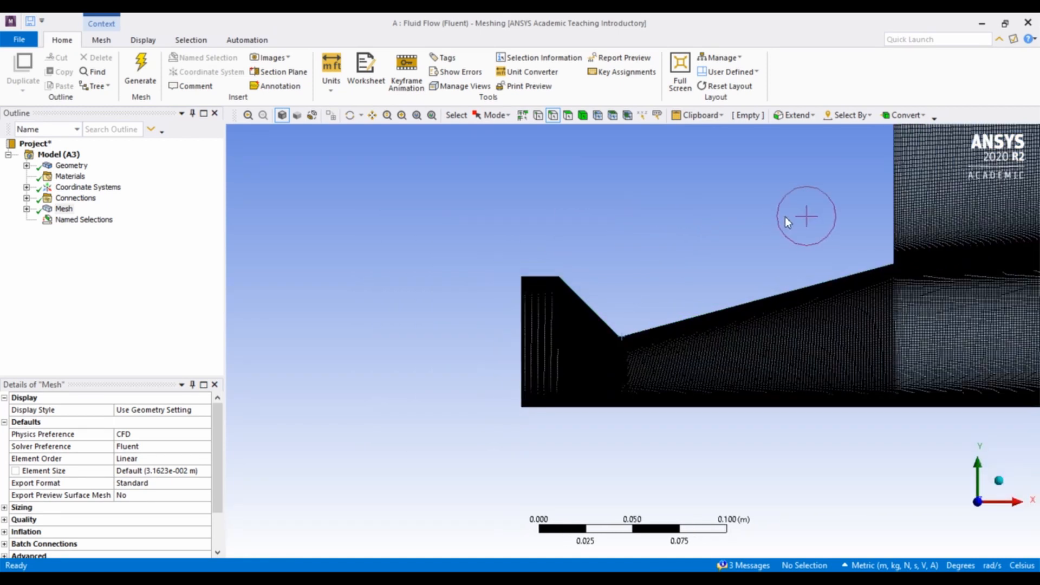
scroll(815, 187, down, 1)
scroll(817, 181, down, 2)
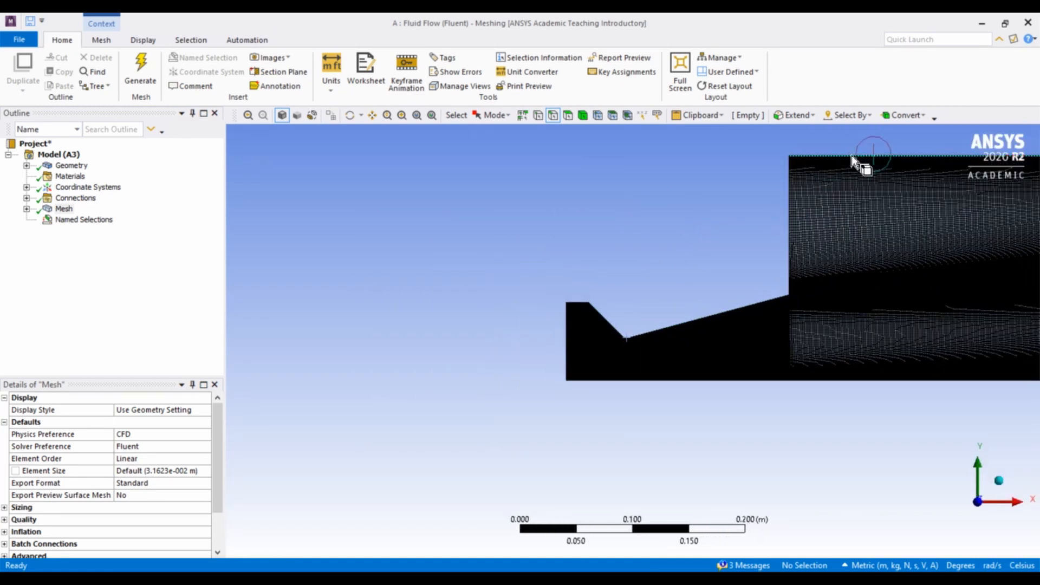
click(820, 160)
ctrl+click(791, 179)
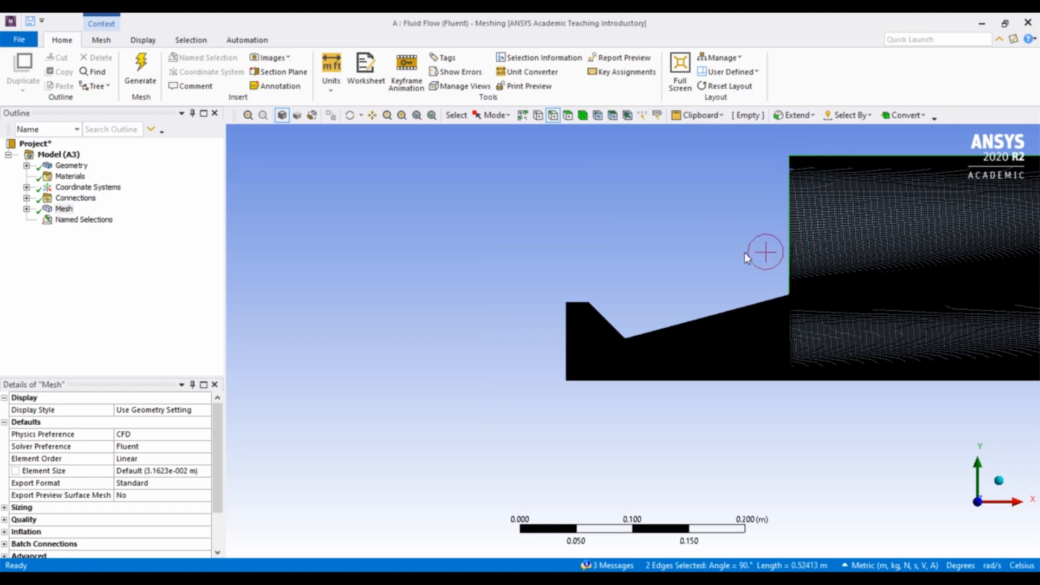
right_drag(745, 252, 869, 355)
scroll(539, 272, up, 2)
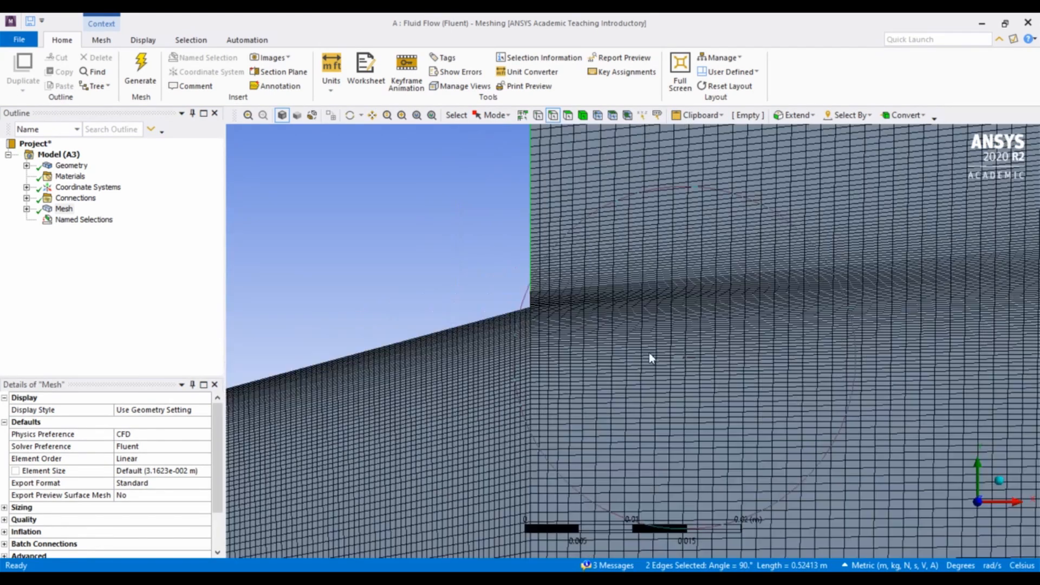
right_click(532, 263)
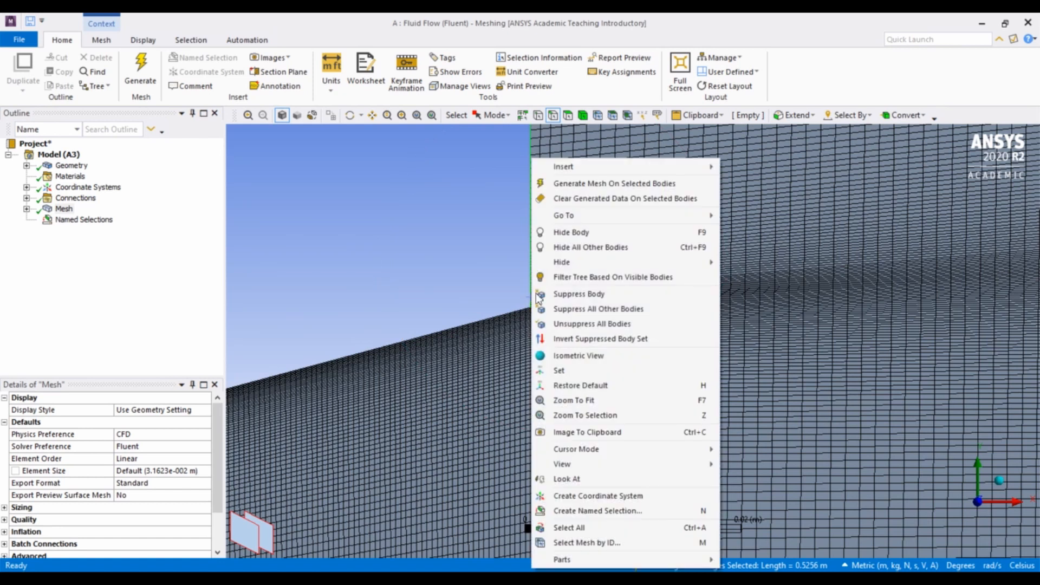
click(592, 512)
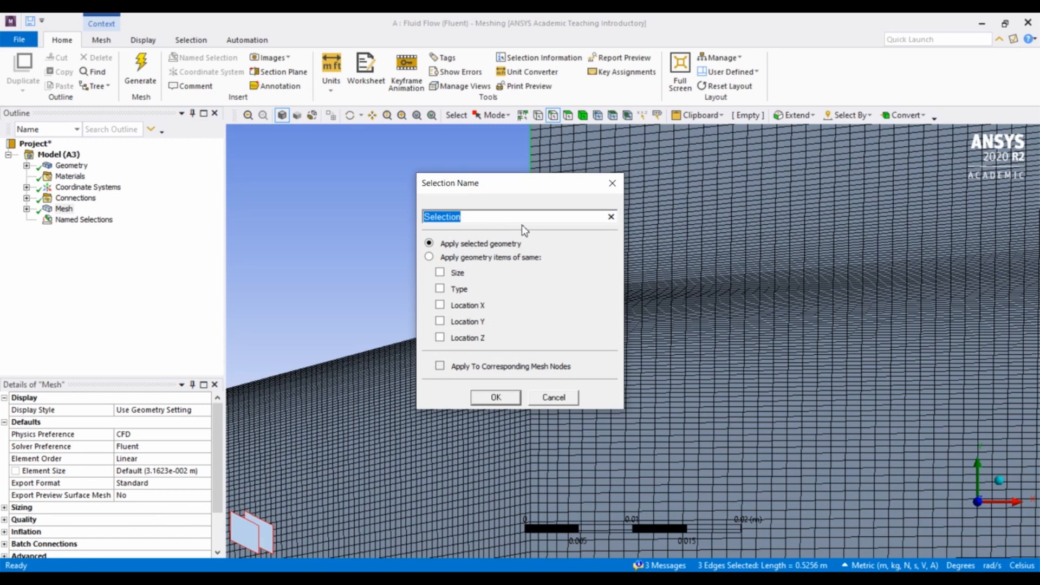
text(FArfield)
key(Left)
key(Left)
key(Left)
key(Left)
key(Left)
key(BackSpace)
key(BackSpace)
text(ar)
click(496, 398)
Step: Review the edges assigned to the Axisymmetry, Inlet, Outlet, Wall and Farfield named selections, one after another
scroll(729, 327, up, 5)
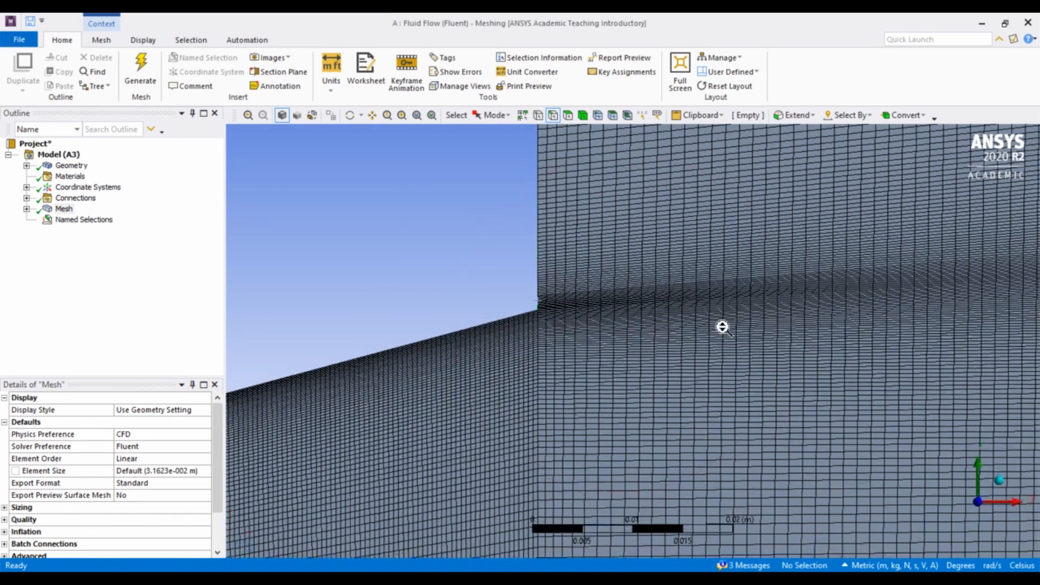
scroll(730, 323, down, 5)
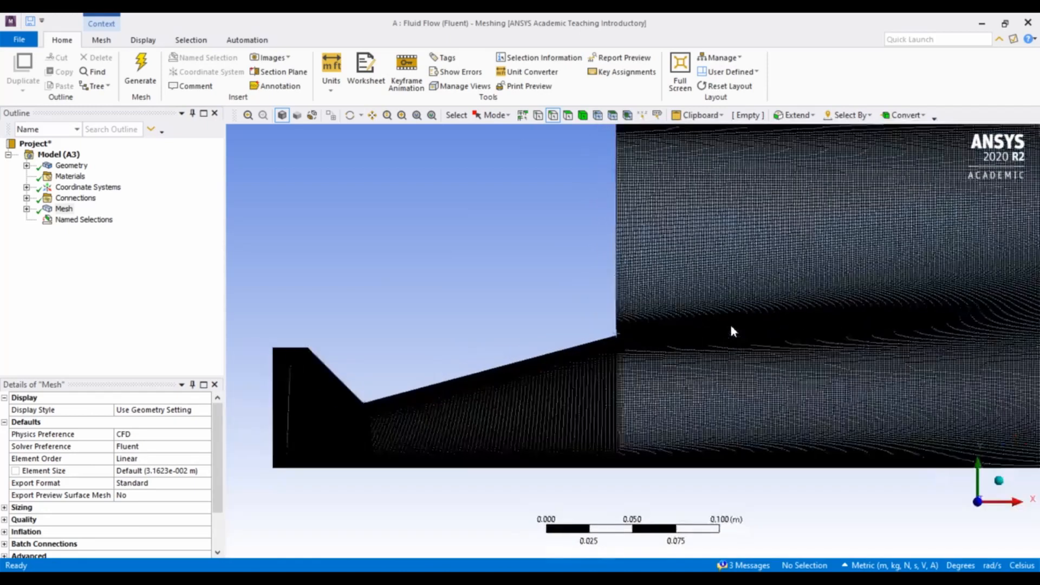
click(124, 262)
click(26, 219)
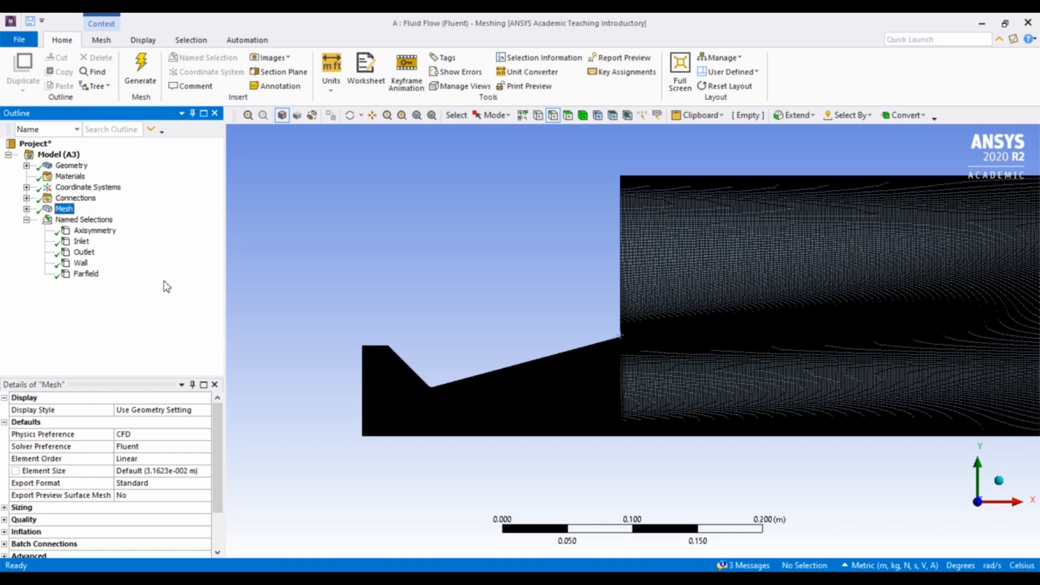
scroll(327, 415, down, 1)
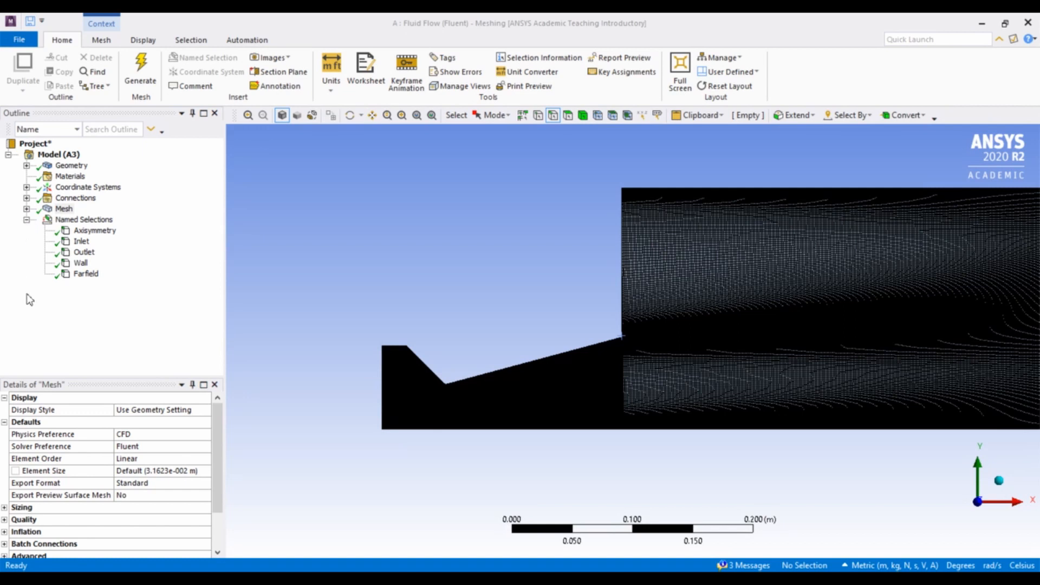
click(102, 233)
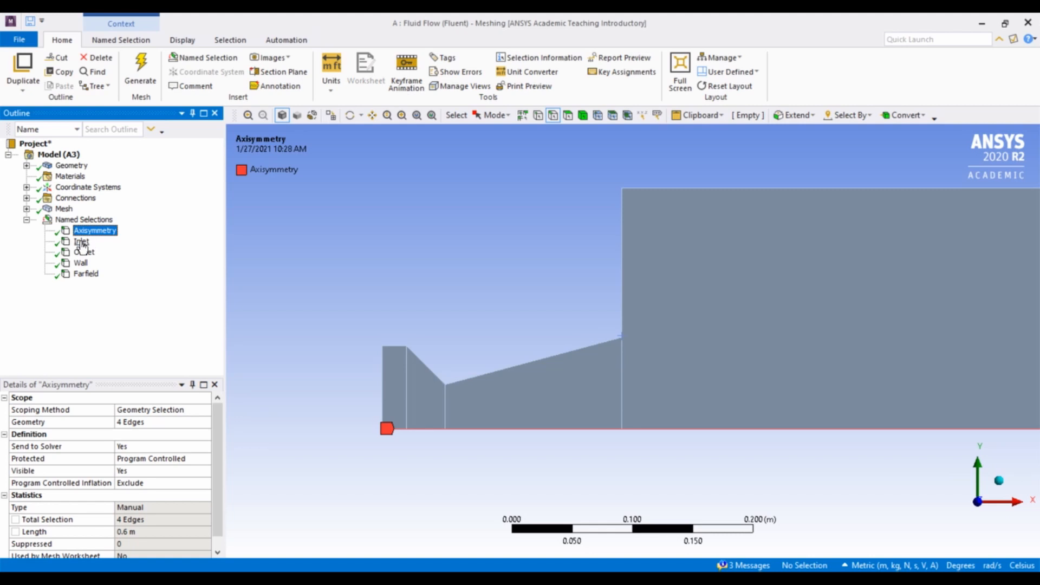
click(81, 242)
click(85, 253)
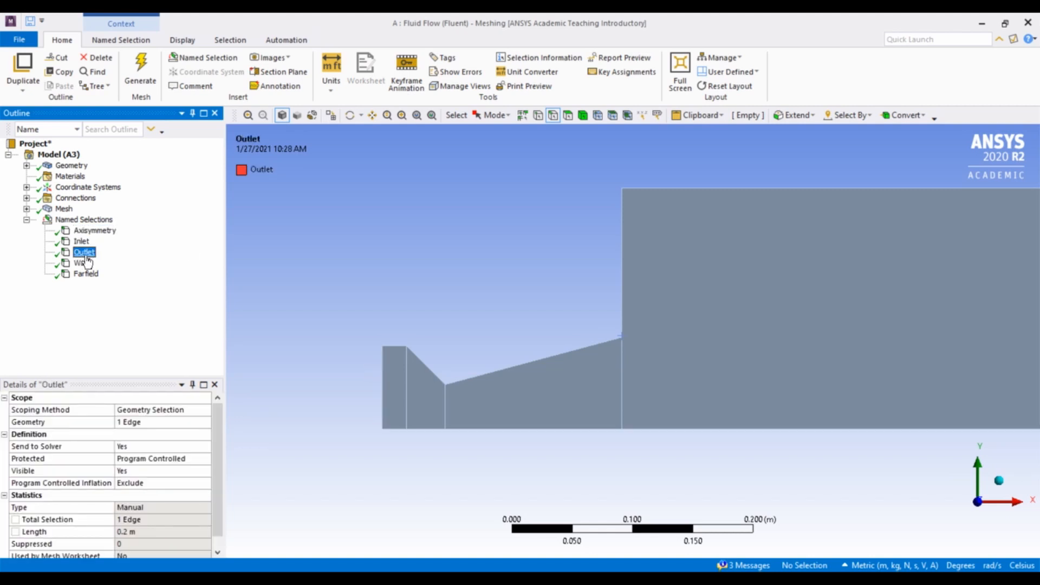
click(81, 263)
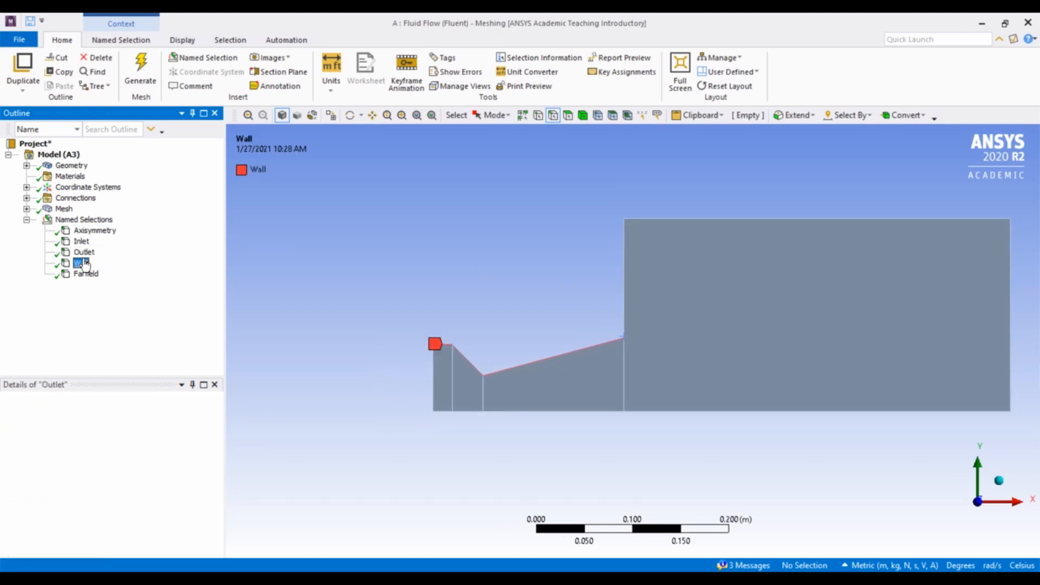
click(85, 274)
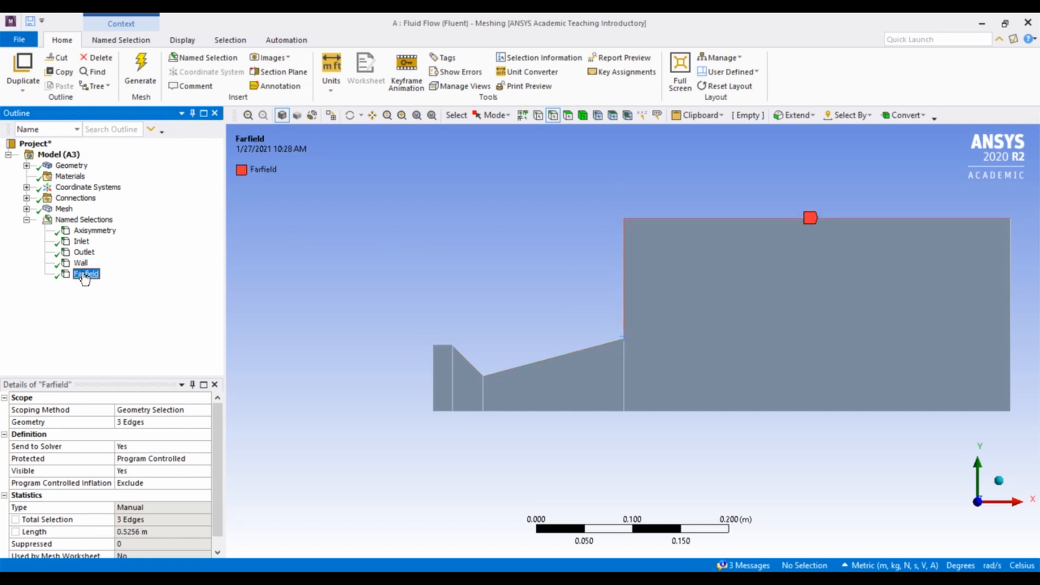